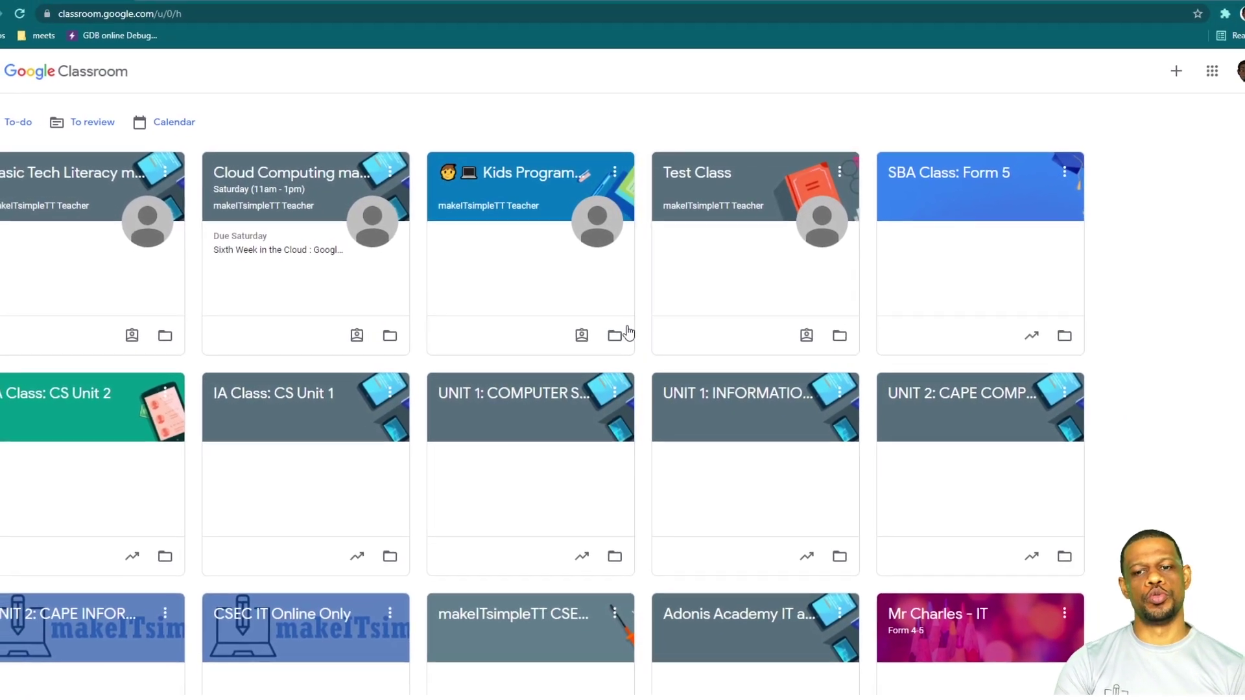
Open the CSEC IT Online Only class and scroll through its Stream posts.
{"action": "scroll", "coordinate": [375, 431], "scroll_direction": "down", "scroll_amount": 2}
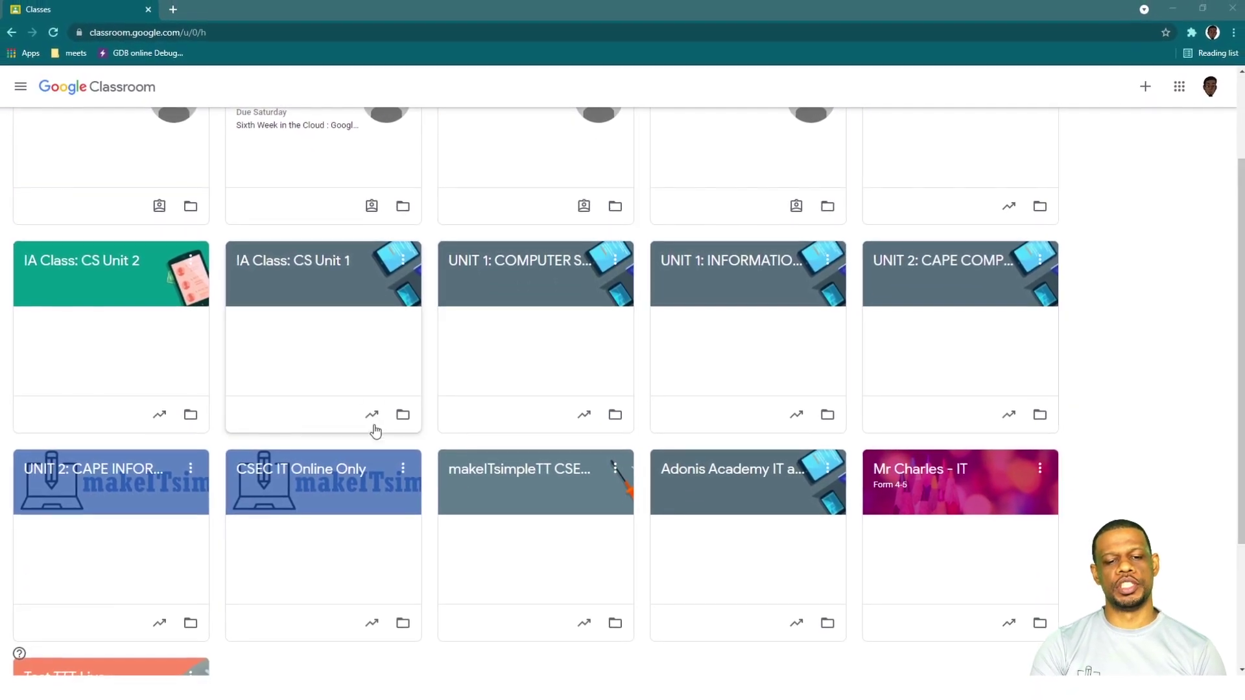
{"action": "left_click", "coordinate": [320, 476]}
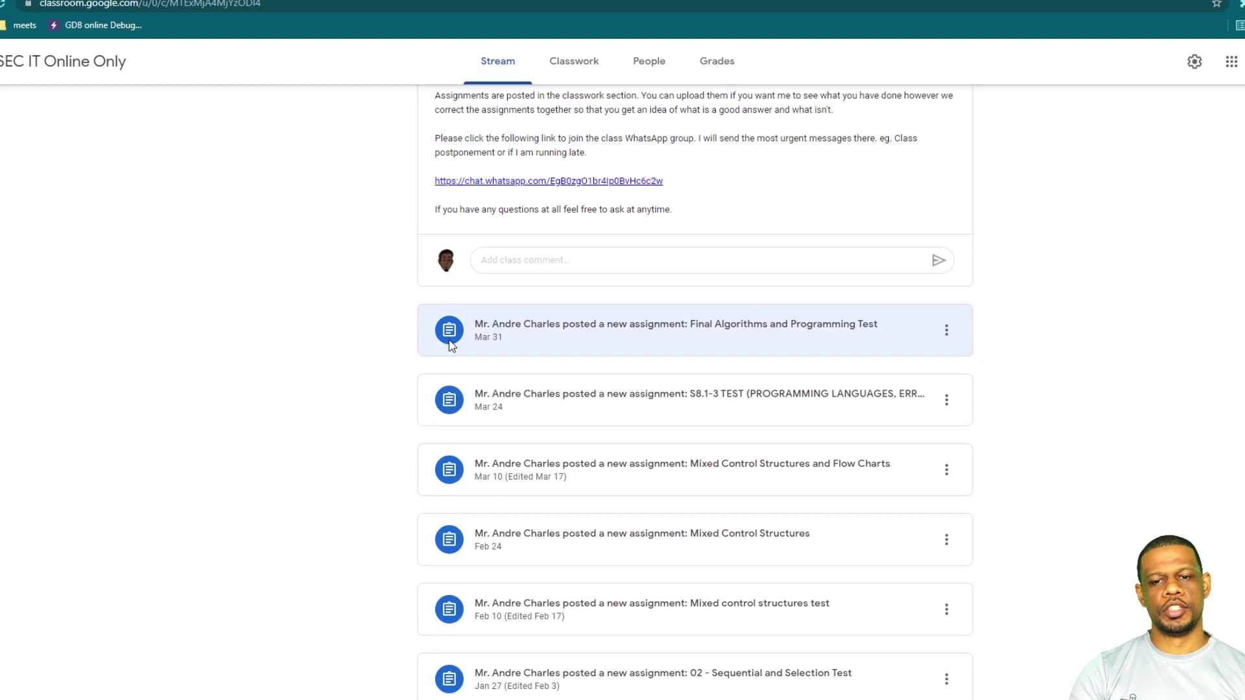
{"action": "scroll", "coordinate": [452, 345], "scroll_direction": "down", "scroll_amount": 3}
{"action": "scroll", "coordinate": [515, 286], "scroll_direction": "down", "scroll_amount": 5}
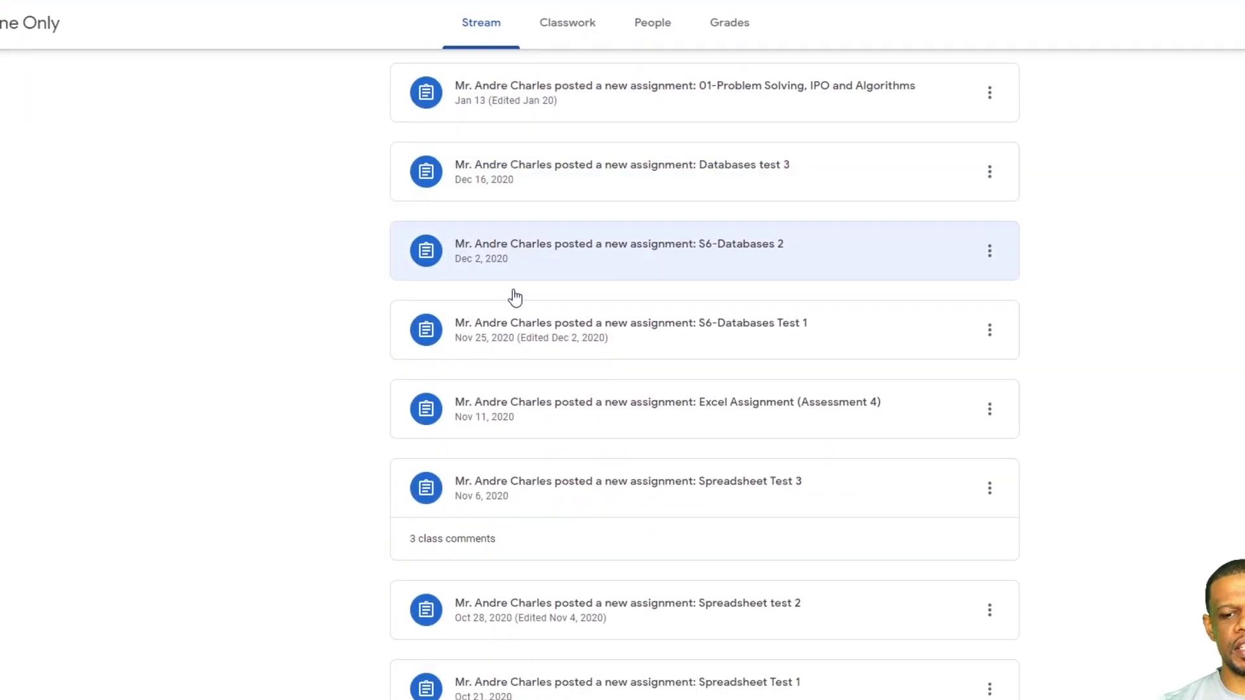
{"action": "scroll", "coordinate": [590, 354], "scroll_direction": "down", "scroll_amount": 5}
{"action": "scroll", "coordinate": [586, 362], "scroll_direction": "up", "scroll_amount": 7}
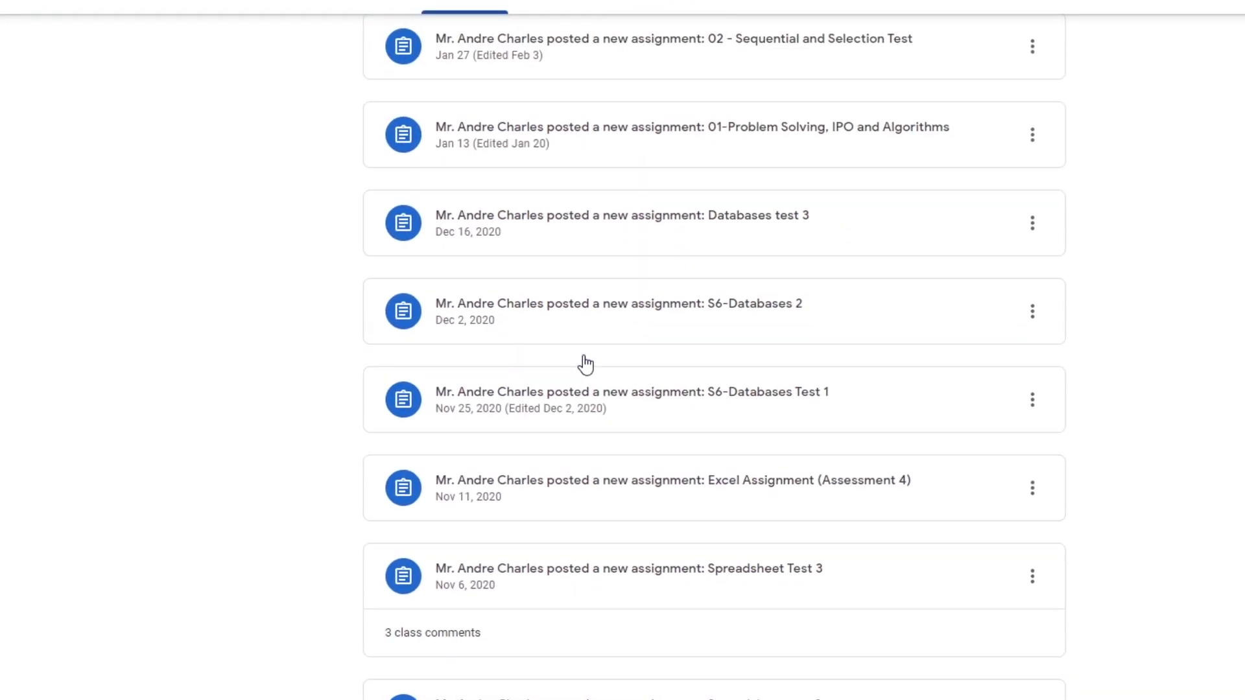
{"action": "scroll", "coordinate": [586, 363], "scroll_direction": "up", "scroll_amount": 4}
Browse the class's Classwork topics, including the THEORY tests like Full Theory Test.
{"action": "left_click", "coordinate": [558, 7]}
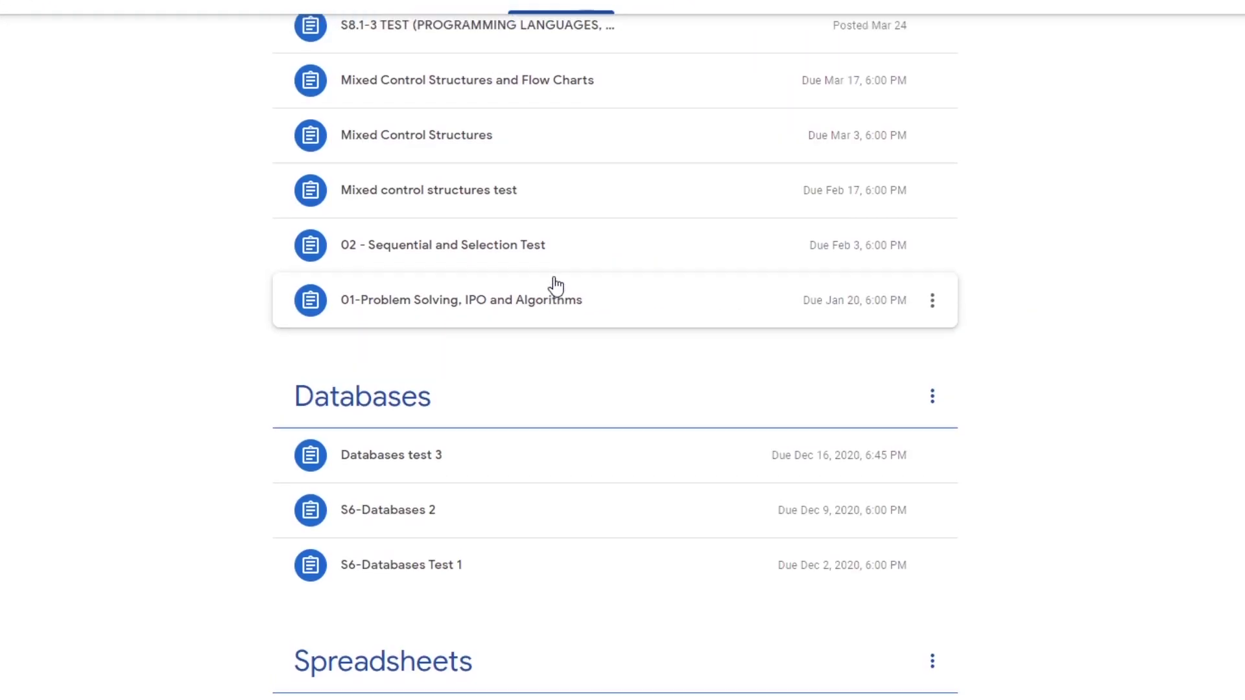
{"action": "scroll", "coordinate": [557, 286], "scroll_direction": "down", "scroll_amount": 12}
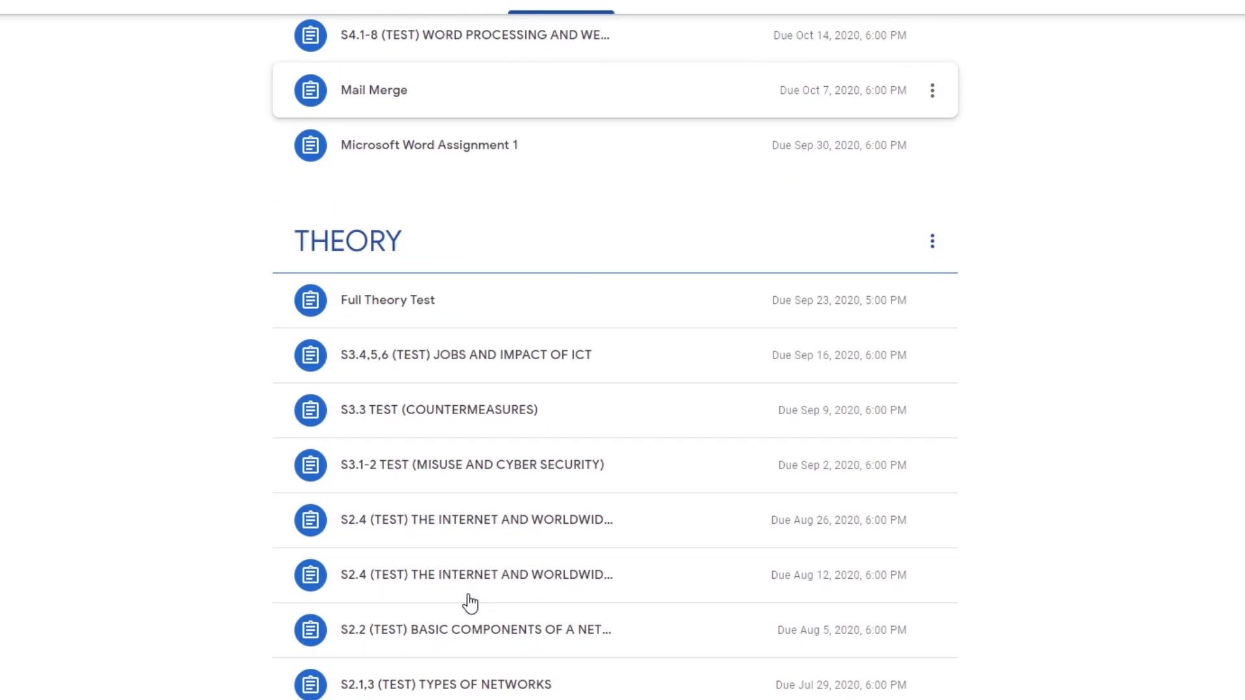
{"action": "scroll", "coordinate": [470, 600], "scroll_direction": "down", "scroll_amount": 1}
{"action": "scroll", "coordinate": [468, 558], "scroll_direction": "up", "scroll_amount": 7}
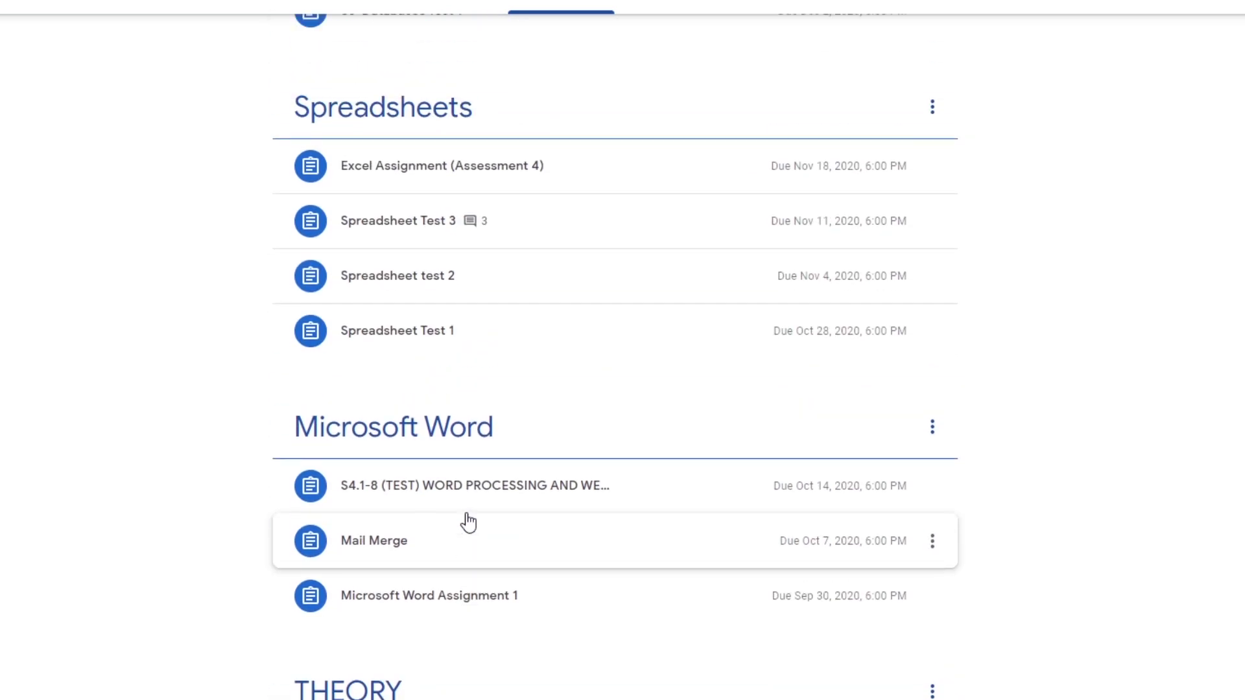
{"action": "scroll", "coordinate": [468, 522], "scroll_direction": "up", "scroll_amount": 6}
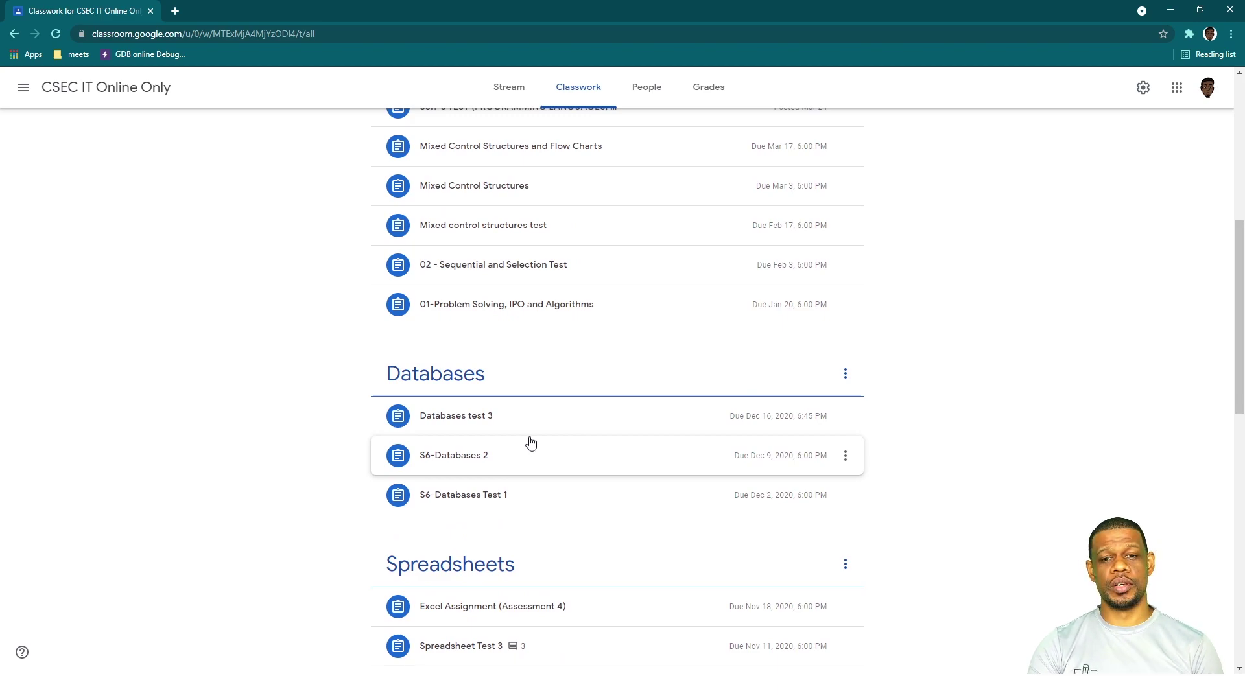
{"action": "scroll", "coordinate": [530, 442], "scroll_direction": "up", "scroll_amount": 1}
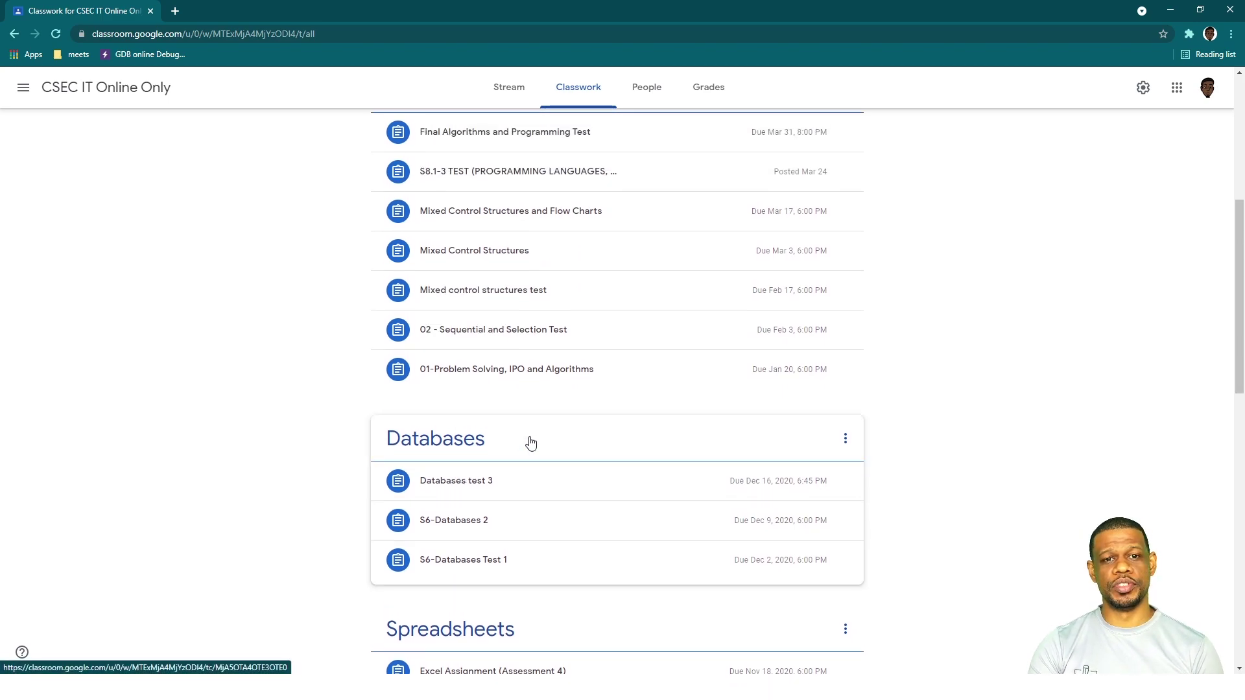
{"action": "scroll", "coordinate": [532, 440], "scroll_direction": "down", "scroll_amount": 14}
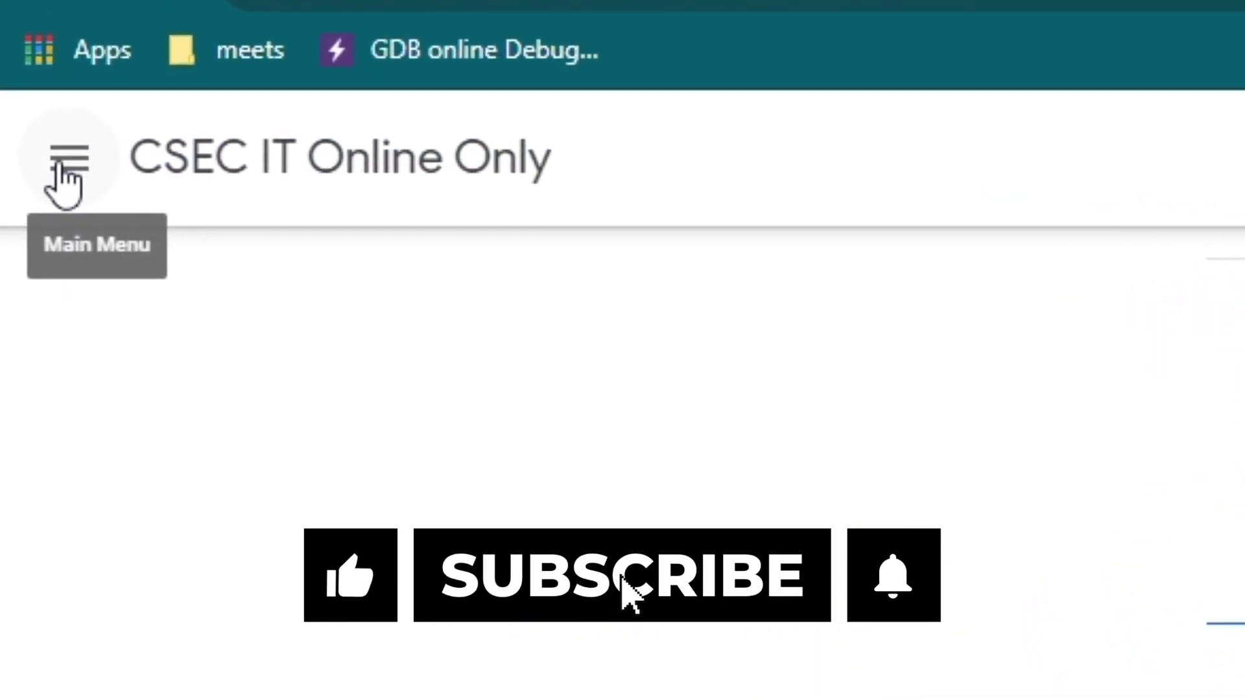
Return to the Classes page and show the CSEC IT Online Only card's Move, Edit, Copy, Archive options.
{"action": "left_click", "coordinate": [50, 159]}
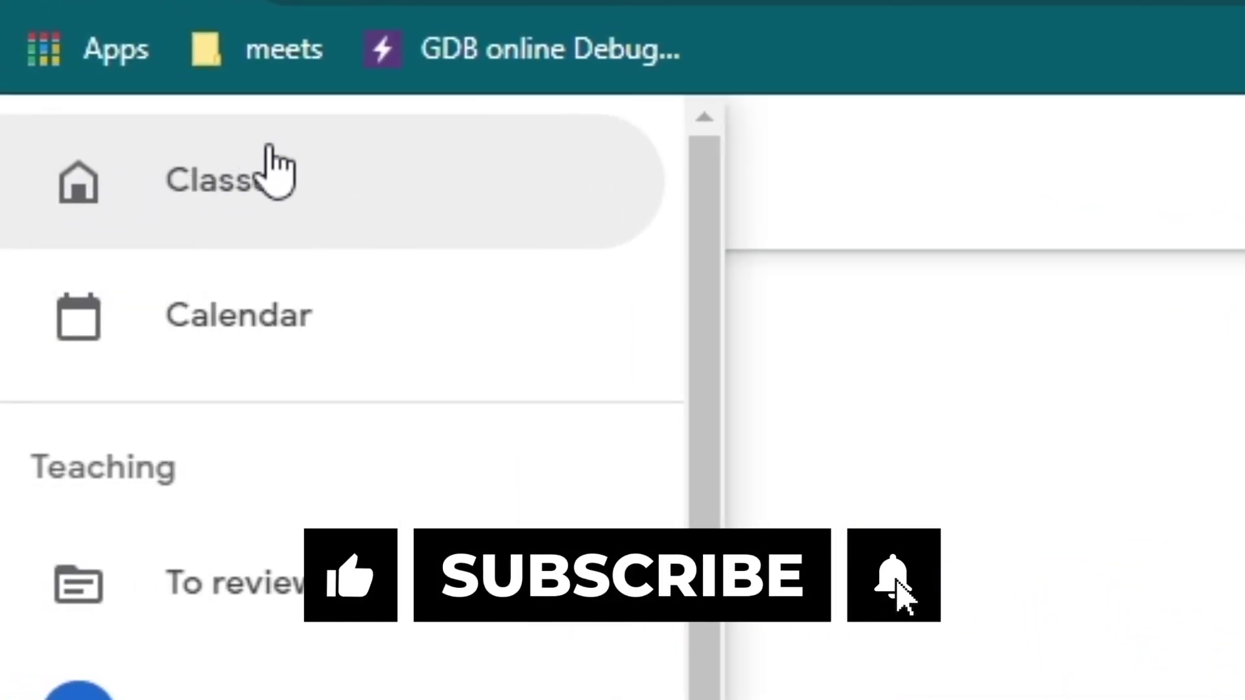
{"action": "left_click", "coordinate": [236, 201]}
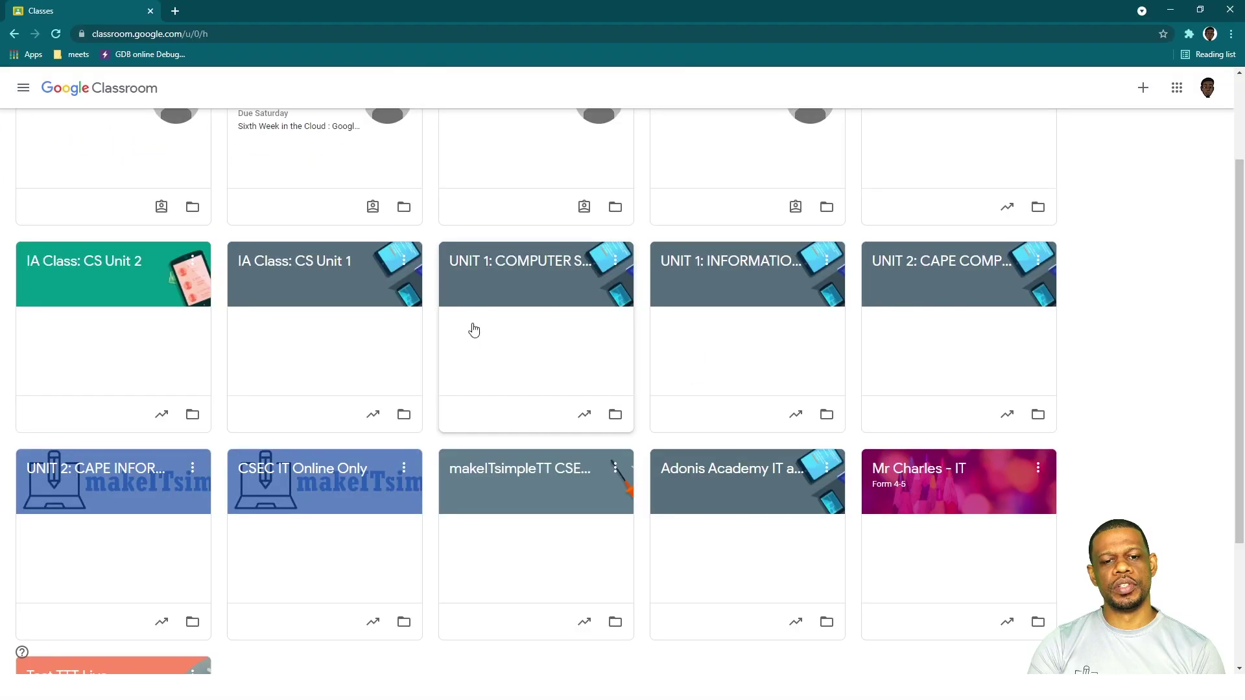
{"action": "scroll", "coordinate": [472, 328], "scroll_direction": "up", "scroll_amount": 2}
{"action": "scroll", "coordinate": [425, 267], "scroll_direction": "down", "scroll_amount": 5}
{"action": "scroll", "coordinate": [426, 267], "scroll_direction": "up", "scroll_amount": 5}
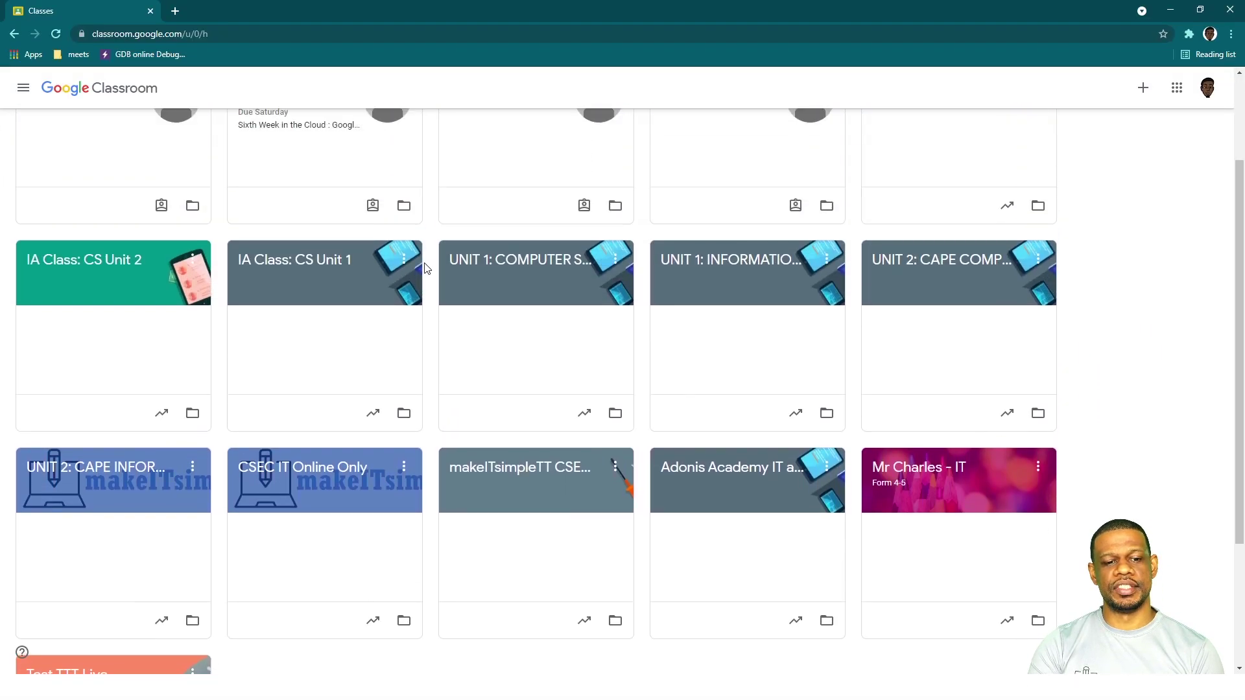
{"action": "scroll", "coordinate": [428, 267], "scroll_direction": "down", "scroll_amount": 1}
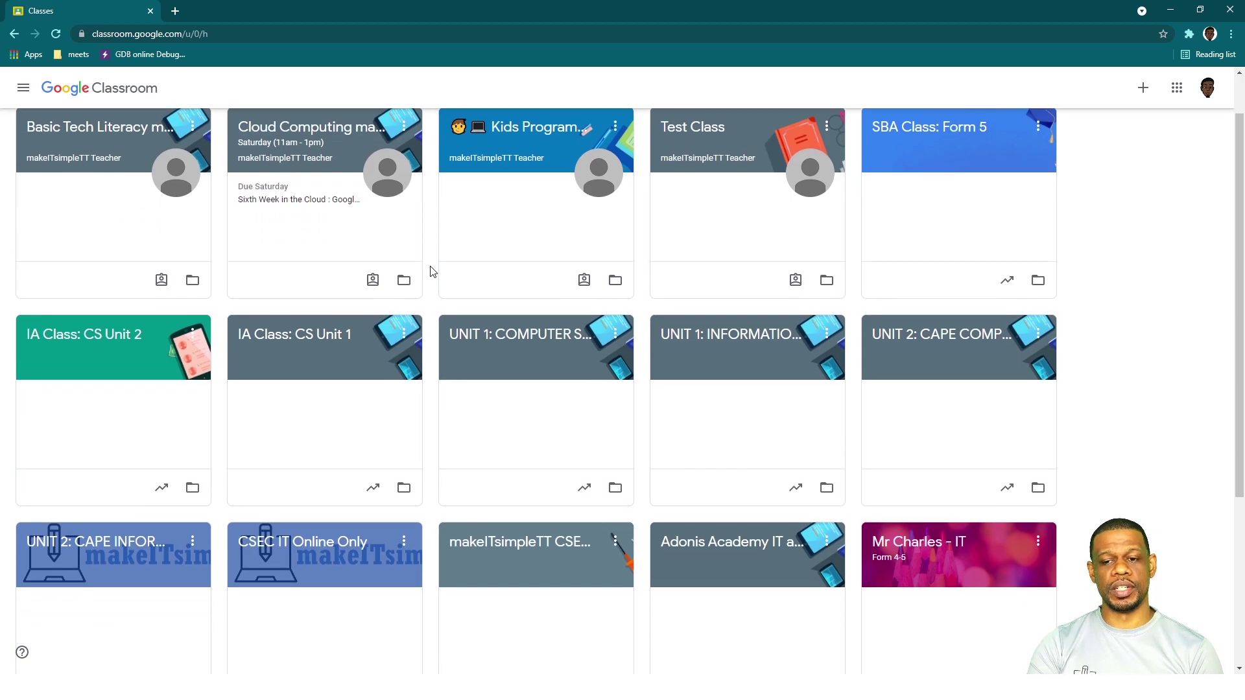
{"action": "scroll", "coordinate": [427, 279], "scroll_direction": "down", "scroll_amount": 3}
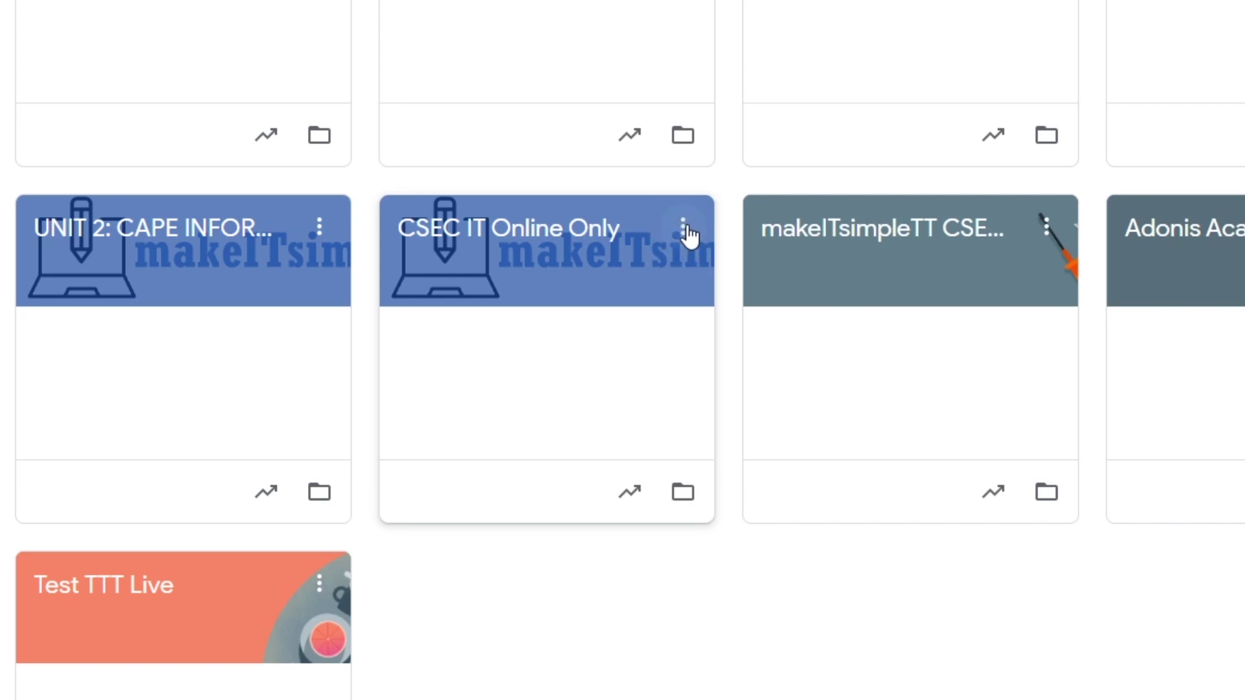
{"action": "left_click", "coordinate": [683, 227]}
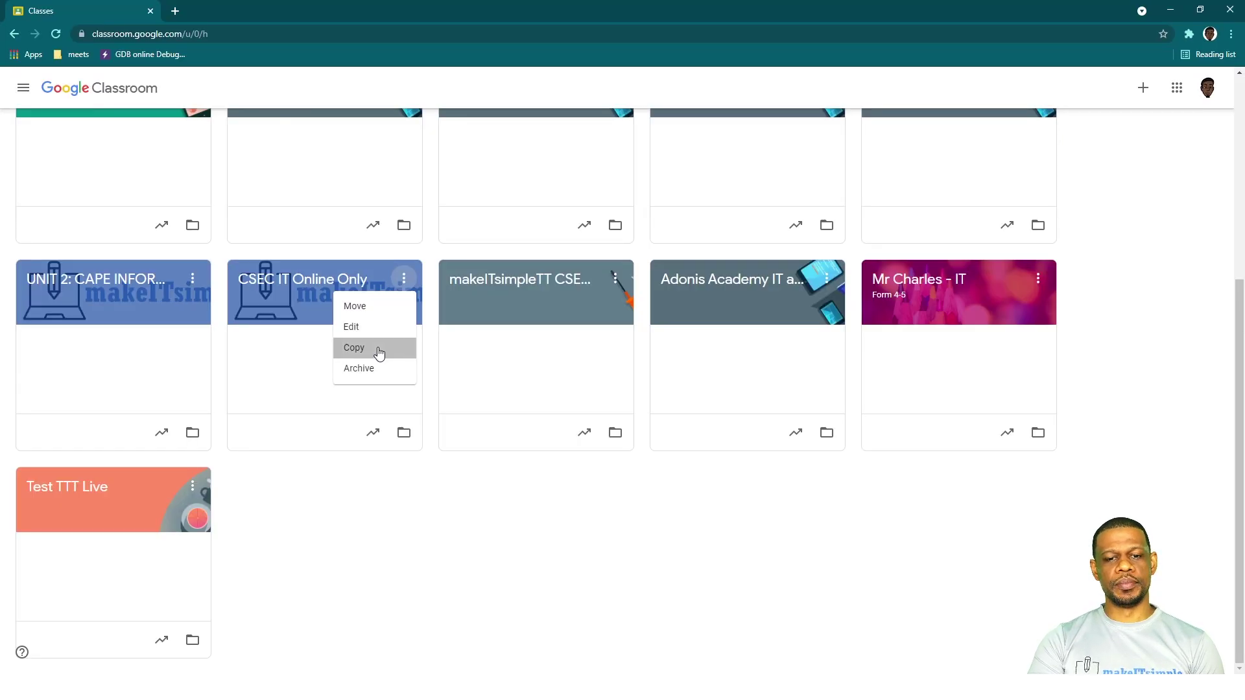
Copy the class, keeping the default name 'Copy of CSEC IT Online Only'.
{"action": "left_click", "coordinate": [639, 350]}
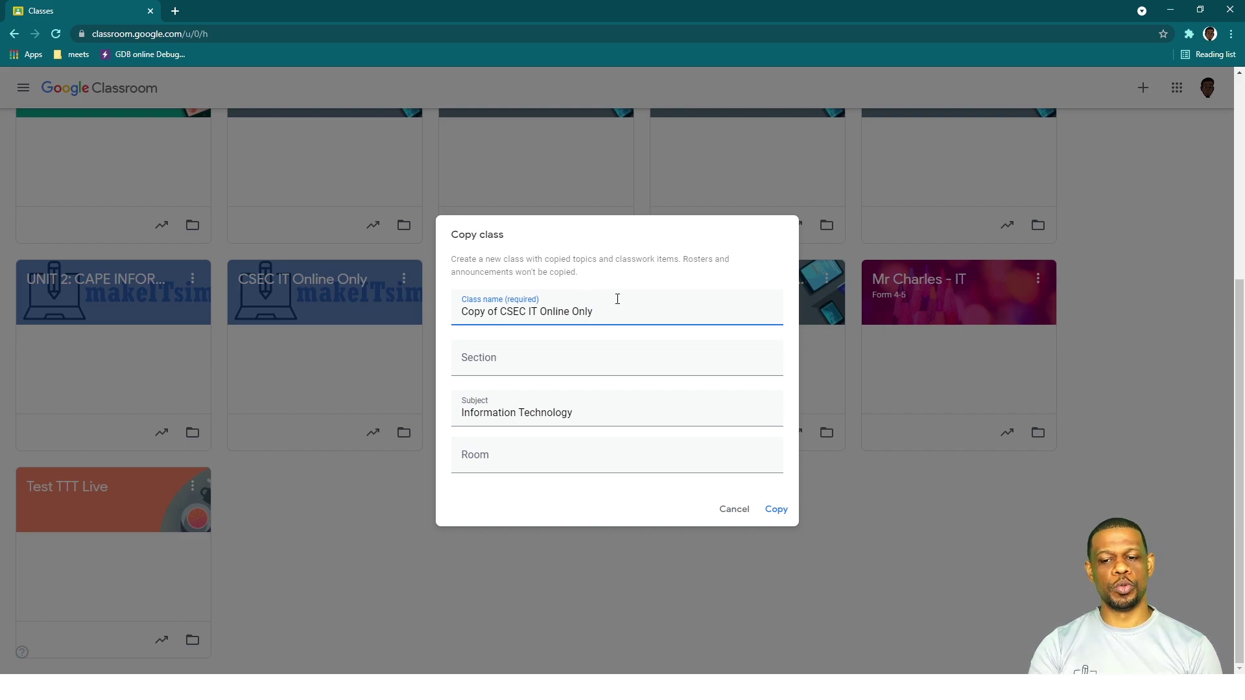
{"action": "left_click", "coordinate": [776, 510]}
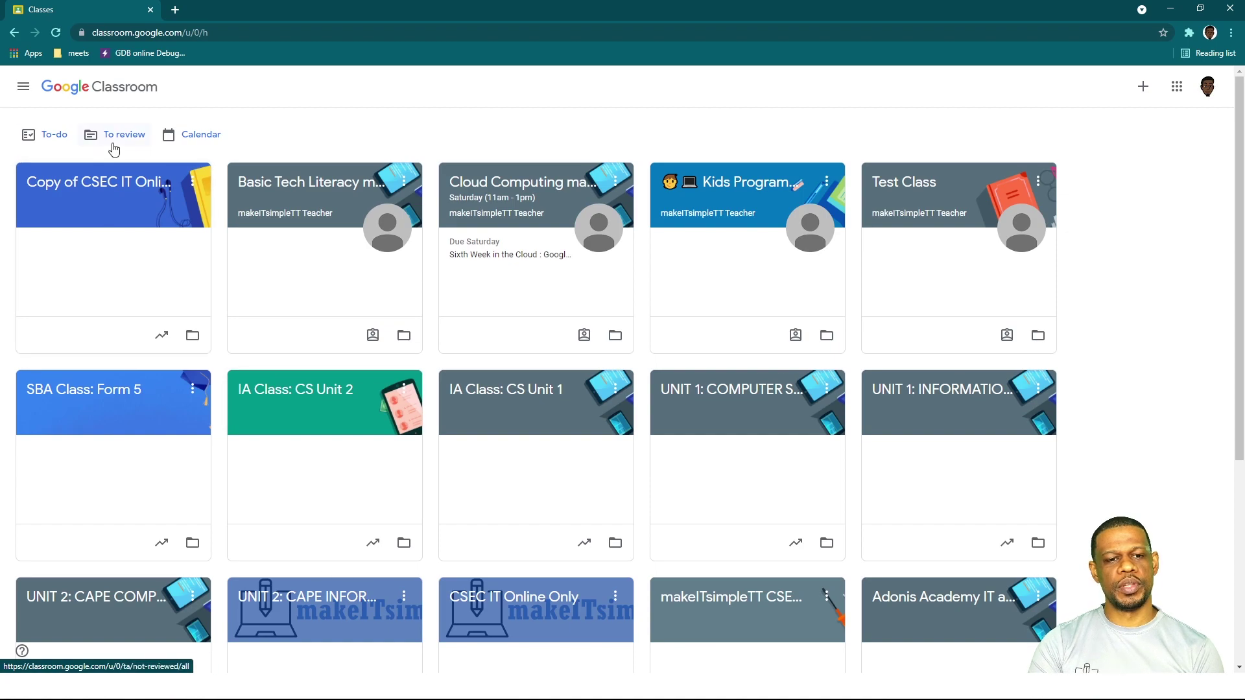
Open the original CSEC IT Online Only class's Classwork list for comparison.
{"action": "scroll", "coordinate": [136, 230], "scroll_direction": "down", "scroll_amount": 3}
{"action": "scroll", "coordinate": [135, 230], "scroll_direction": "down", "scroll_amount": 2}
{"action": "scroll", "coordinate": [519, 311], "scroll_direction": "up", "scroll_amount": 2}
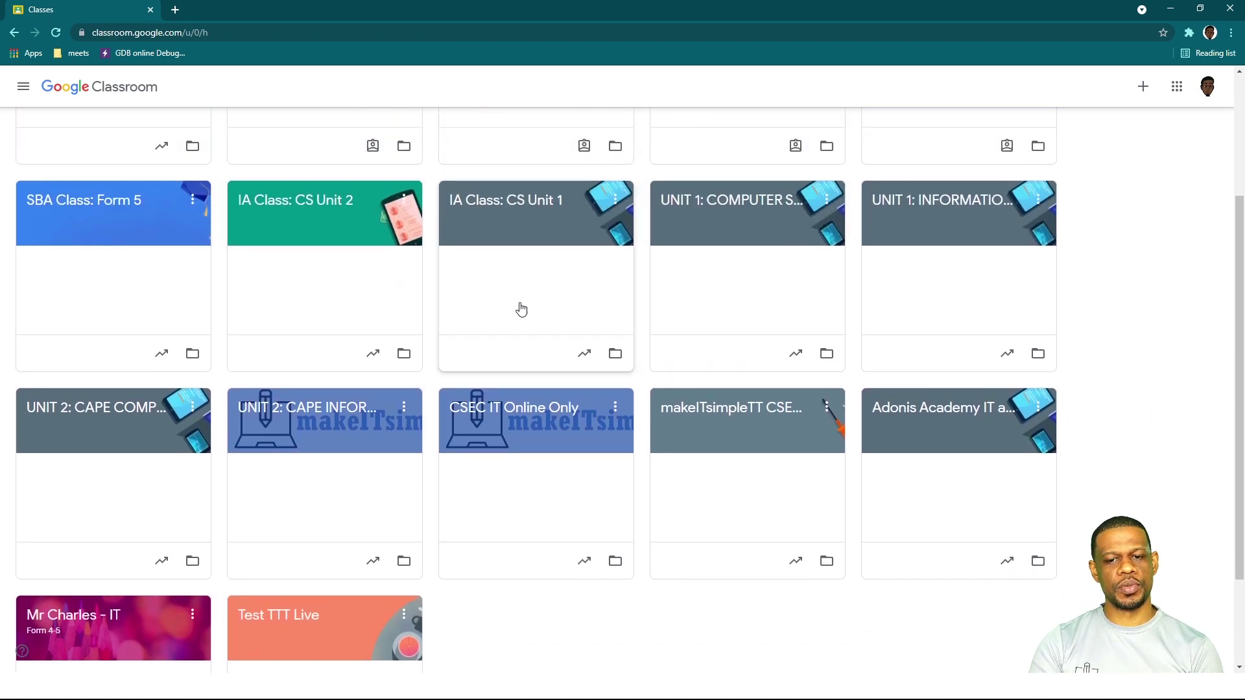
{"action": "scroll", "coordinate": [489, 333], "scroll_direction": "down", "scroll_amount": 2}
{"action": "left_click", "coordinate": [529, 292]}
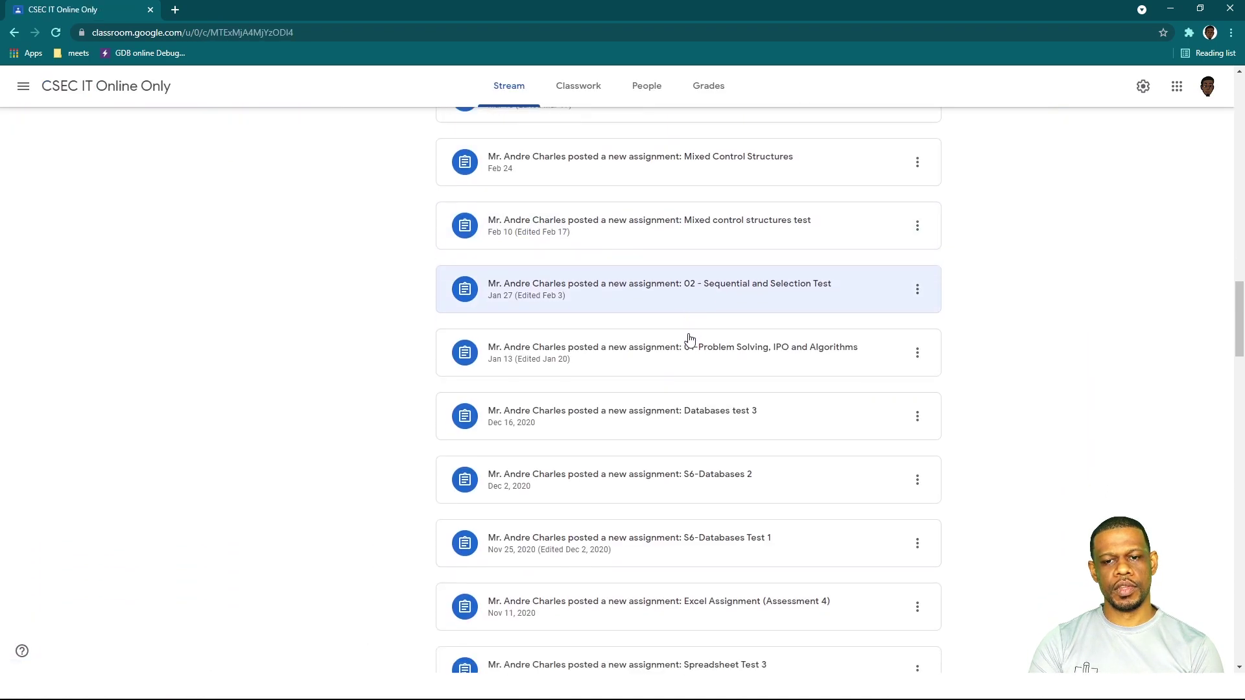
{"action": "left_click", "coordinate": [592, 86]}
Switch to the new Copy of CSEC IT Online Only class from the class list.
{"action": "scroll", "coordinate": [473, 330], "scroll_direction": "up", "scroll_amount": 2}
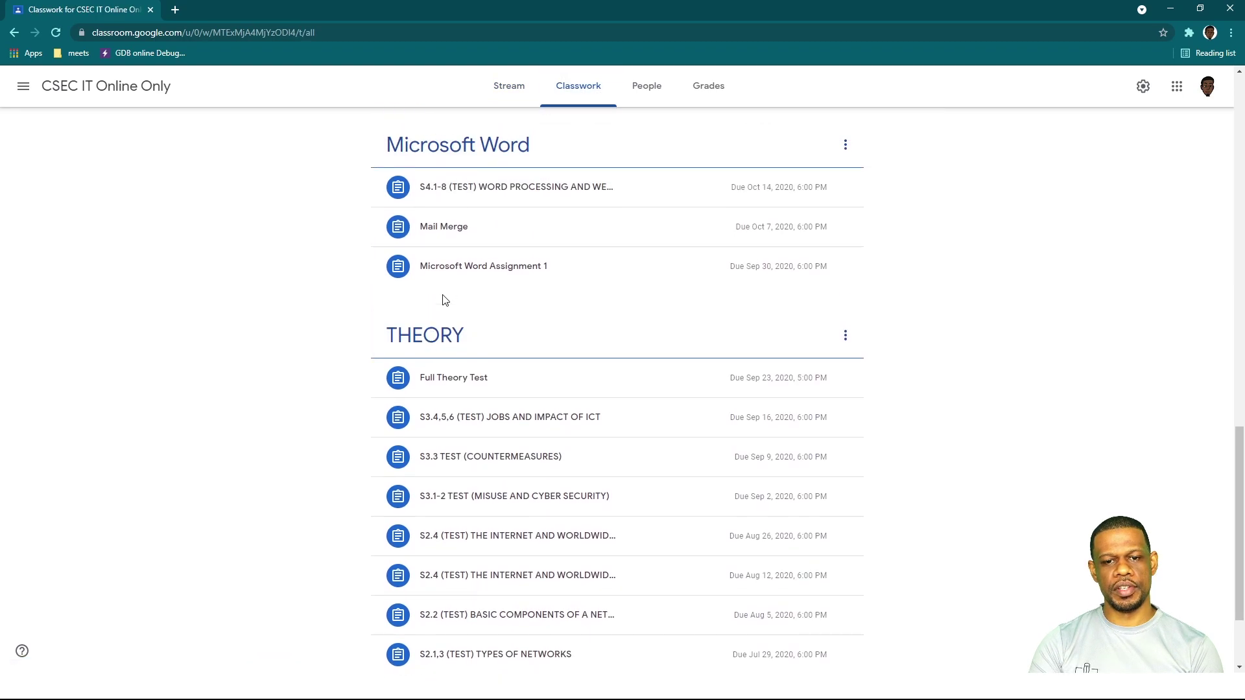
{"action": "scroll", "coordinate": [445, 300], "scroll_direction": "up", "scroll_amount": 8}
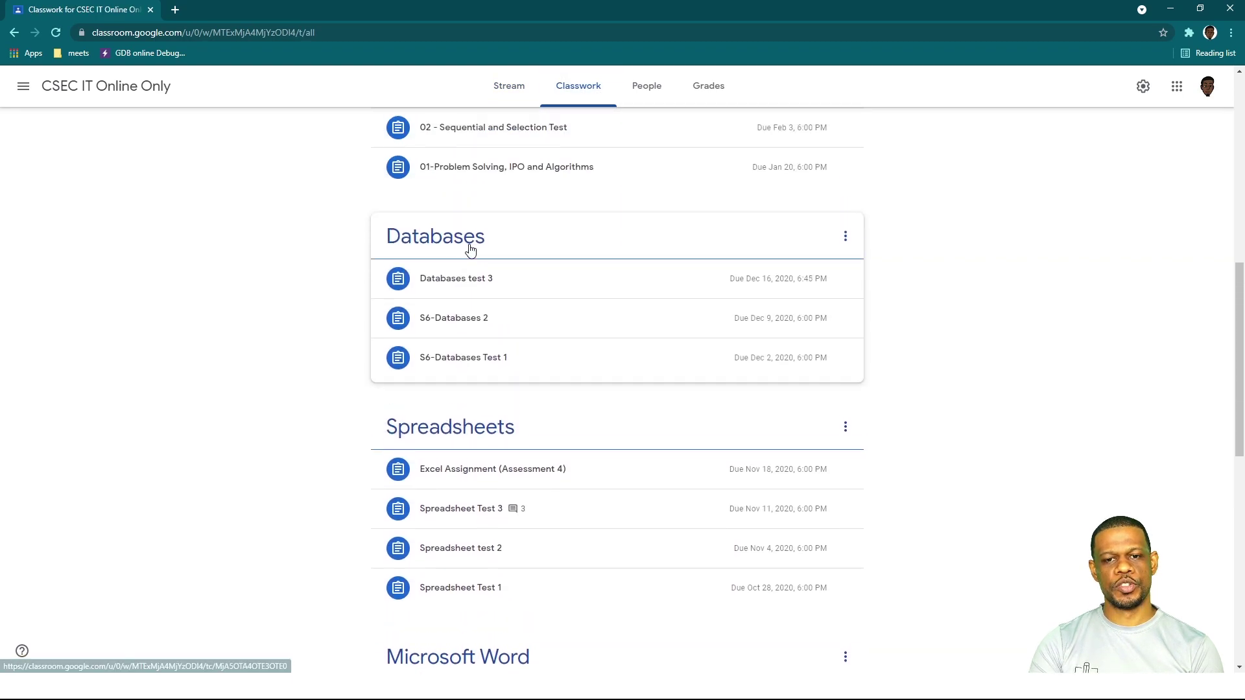
{"action": "scroll", "coordinate": [477, 251], "scroll_direction": "up", "scroll_amount": 6}
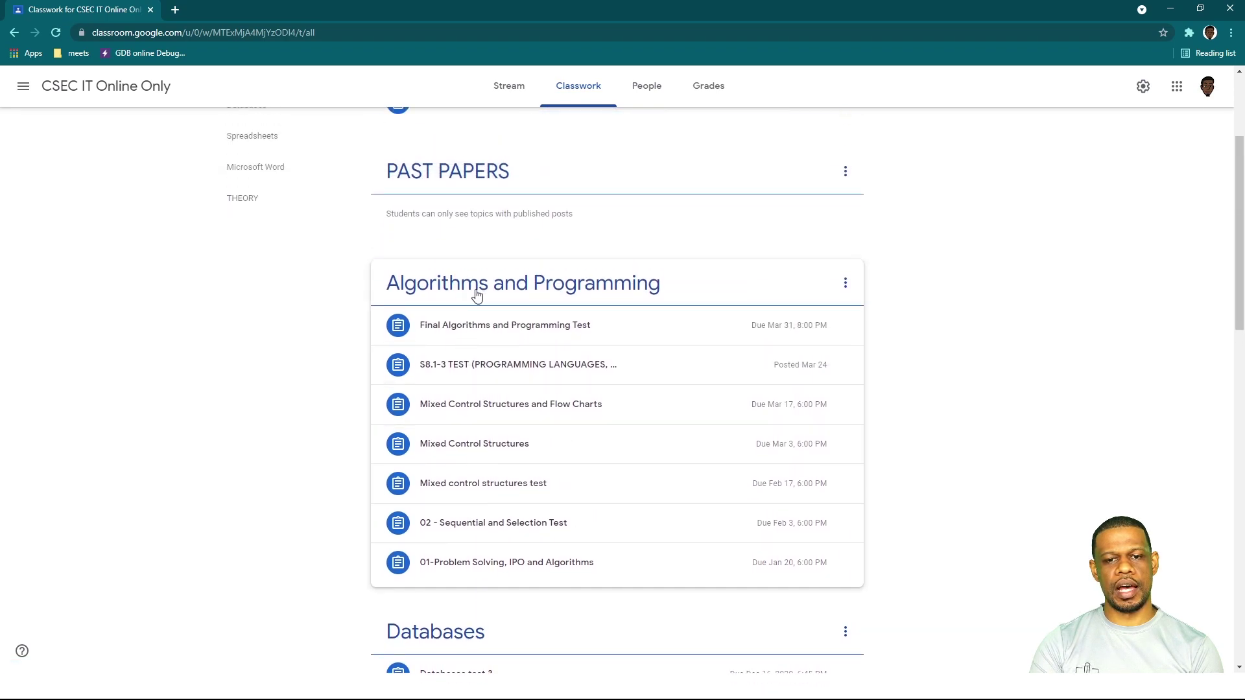
{"action": "scroll", "coordinate": [409, 223], "scroll_direction": "up", "scroll_amount": 2}
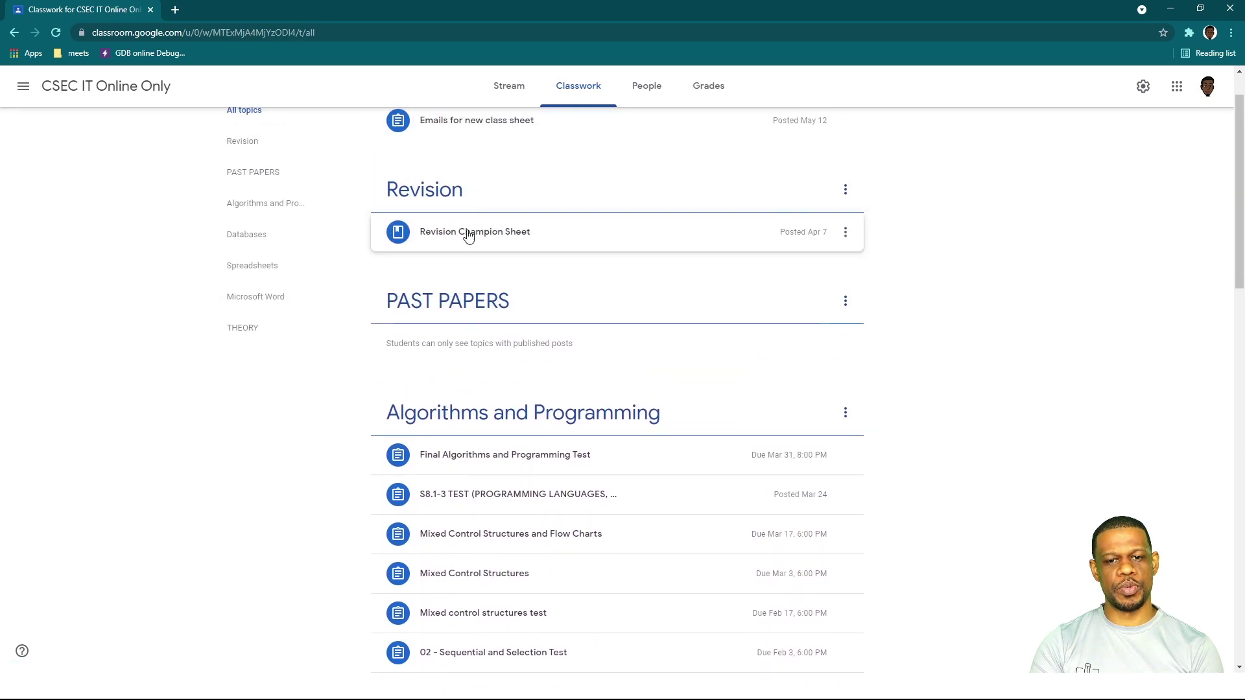
{"action": "scroll", "coordinate": [468, 234], "scroll_direction": "up", "scroll_amount": 1}
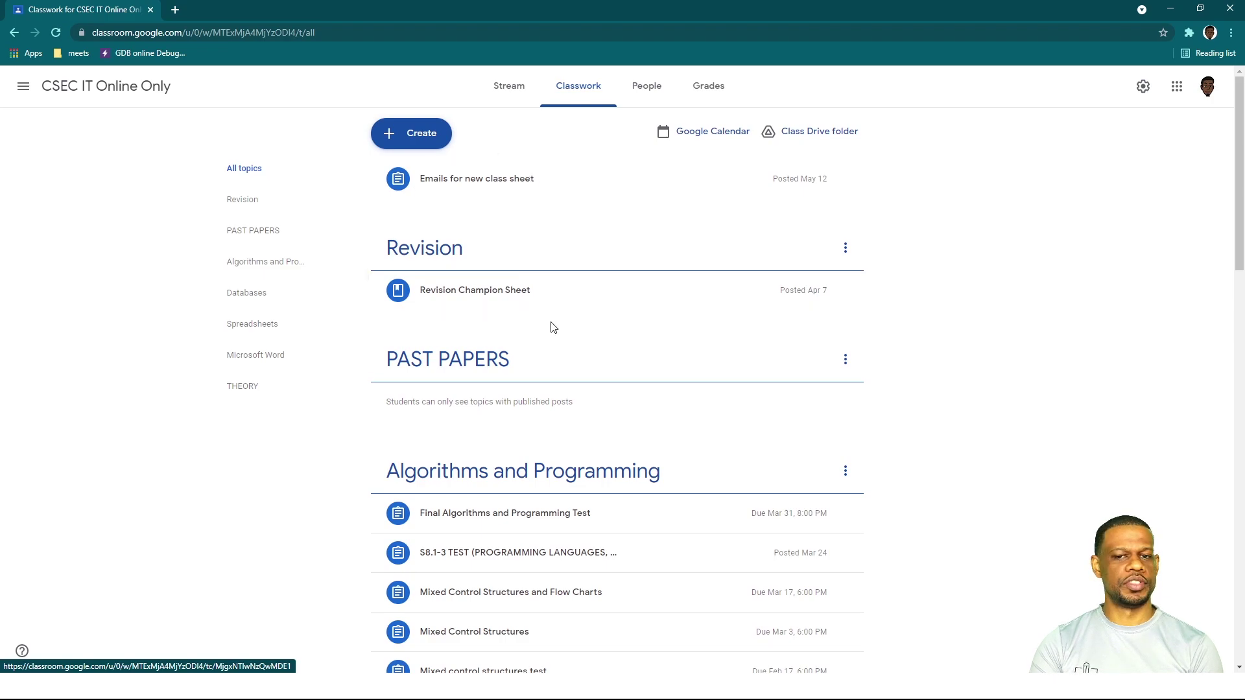
{"action": "left_click", "coordinate": [25, 88]}
{"action": "left_click", "coordinate": [122, 234]}
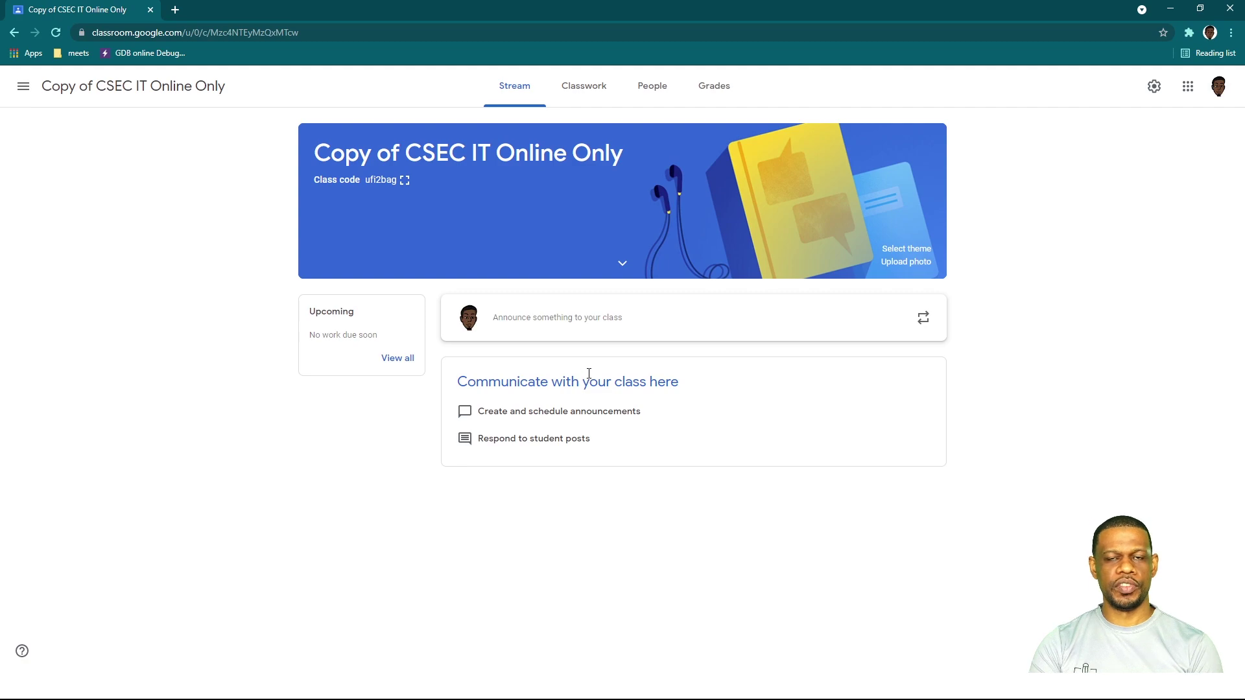
List the copied class's full classwork, expanding THEORY with View more to show every draft test.
{"action": "left_click", "coordinate": [575, 90]}
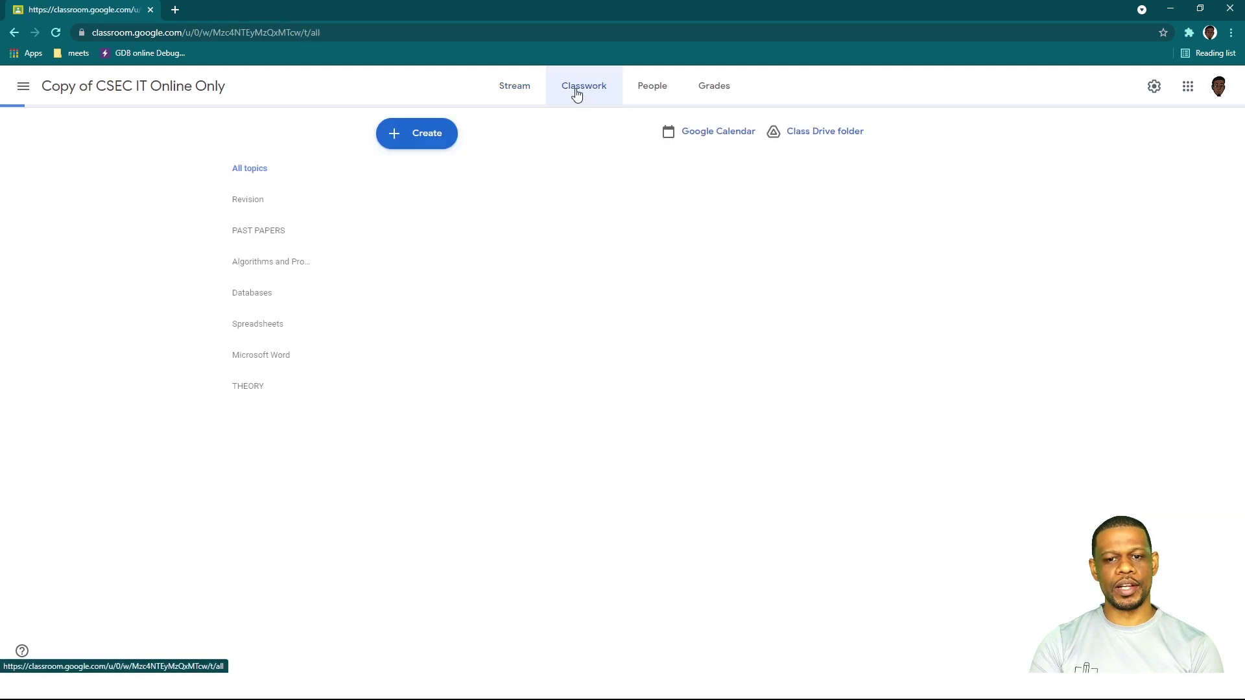
{"action": "scroll", "coordinate": [506, 402], "scroll_direction": "down", "scroll_amount": 20}
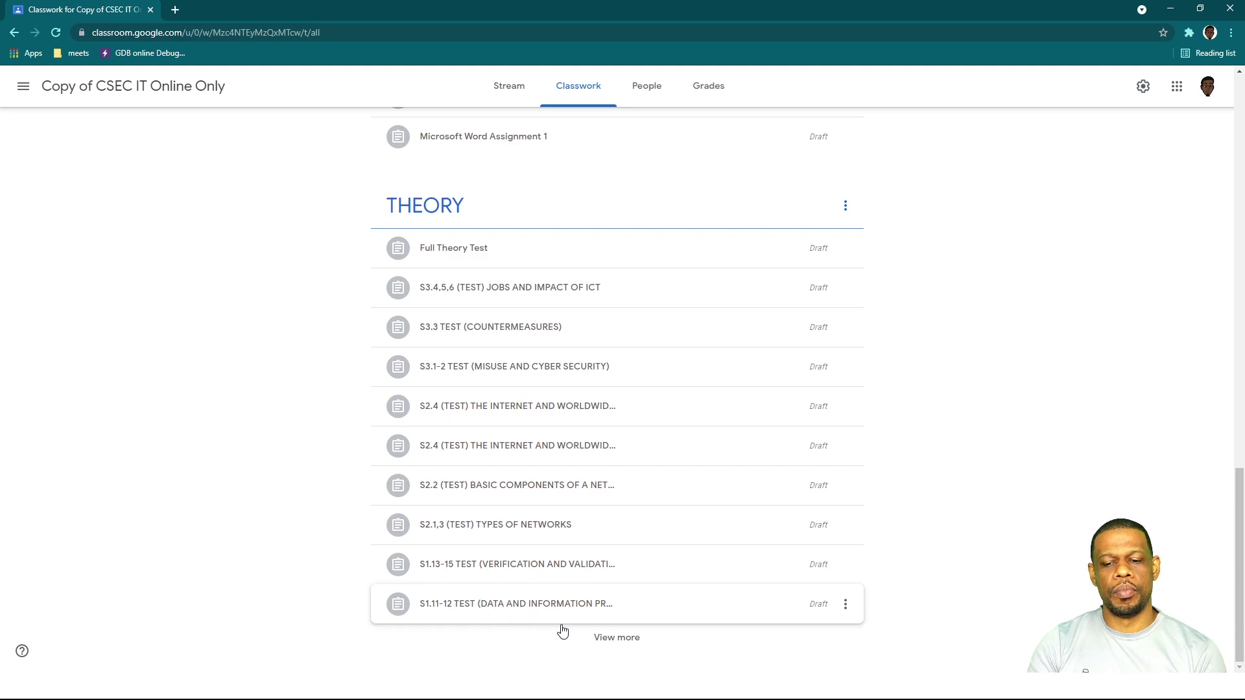
{"action": "left_click", "coordinate": [623, 638]}
{"action": "scroll", "coordinate": [597, 545], "scroll_direction": "down", "scroll_amount": 3}
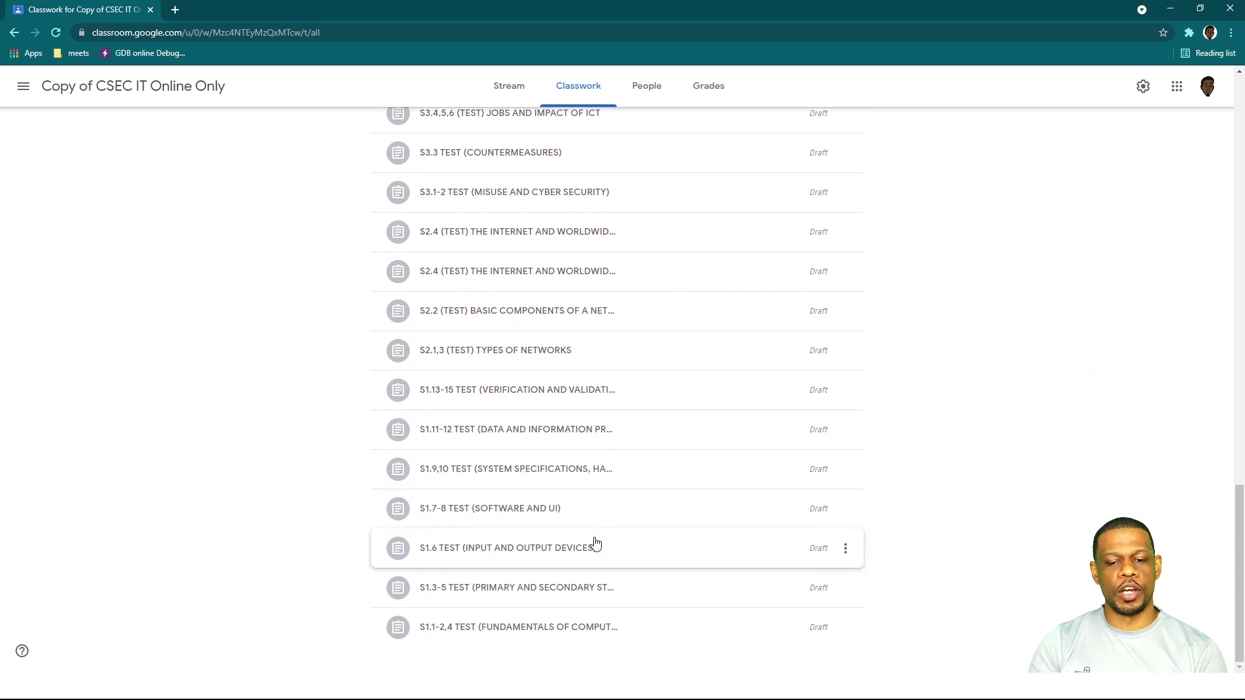
Review the S1.1-2,4 TEST draft's instructions in the editor, then close it unchanged.
{"action": "left_click", "coordinate": [530, 628]}
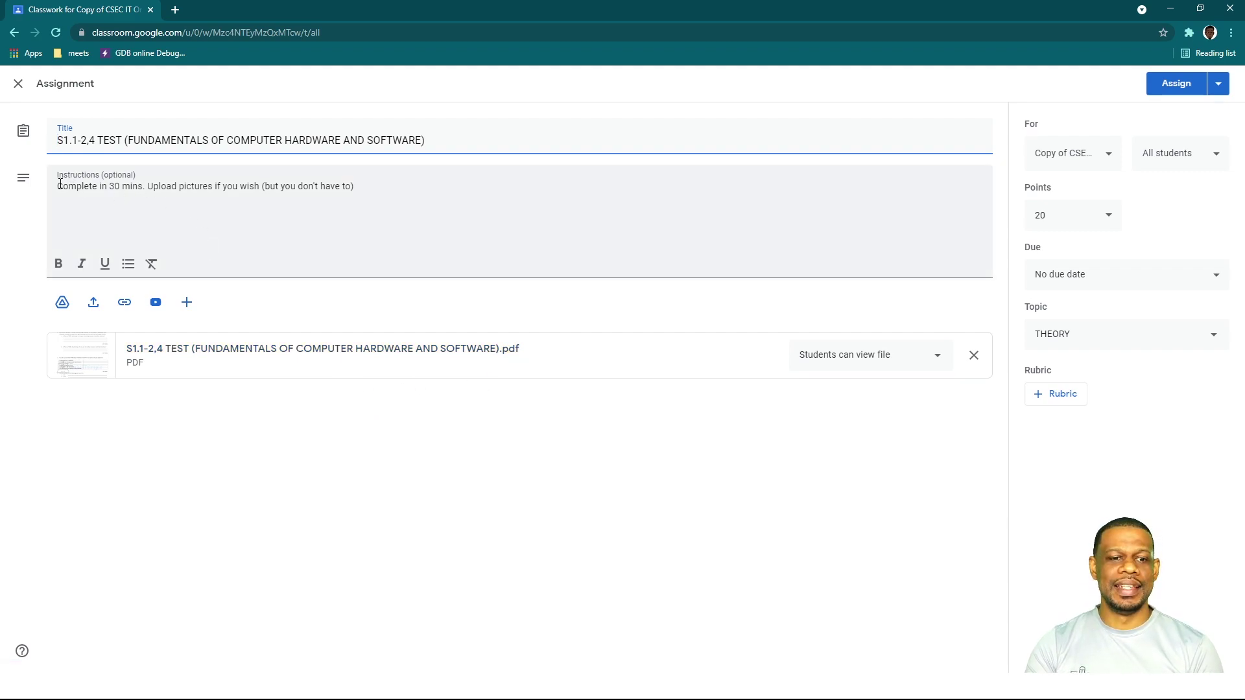
{"action": "left_click_drag", "start_coordinate": [57, 186], "coordinate": [369, 183]}
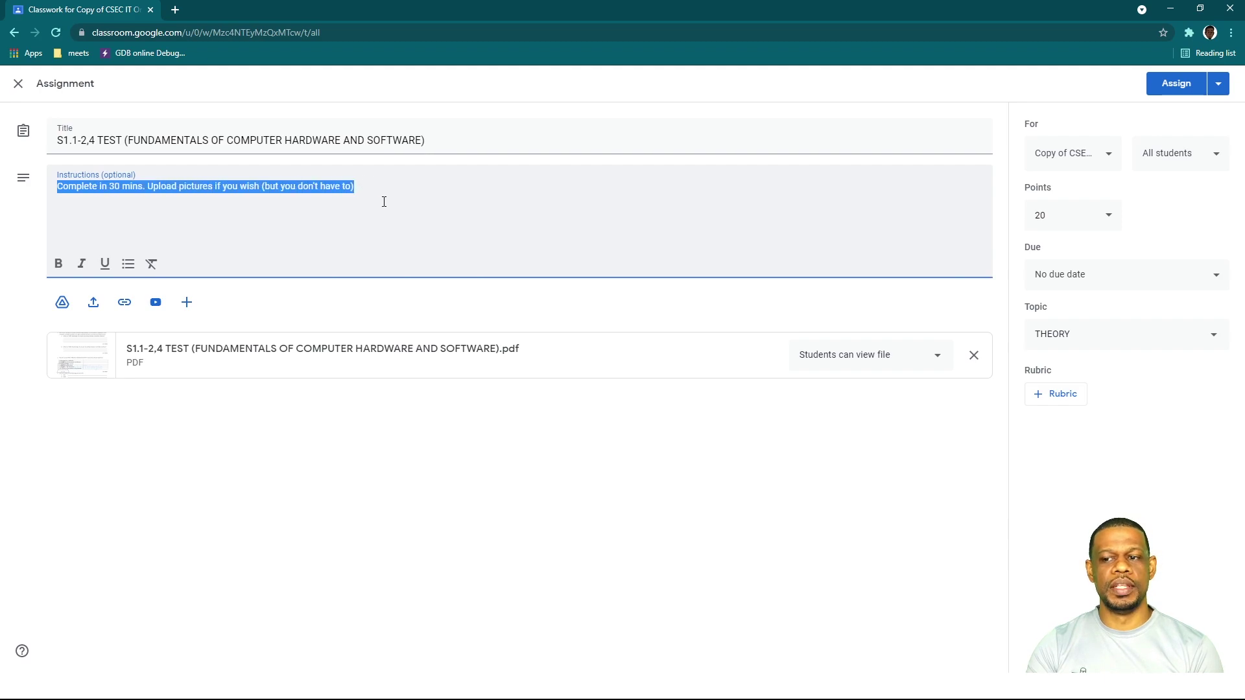
{"action": "left_click", "coordinate": [383, 200]}
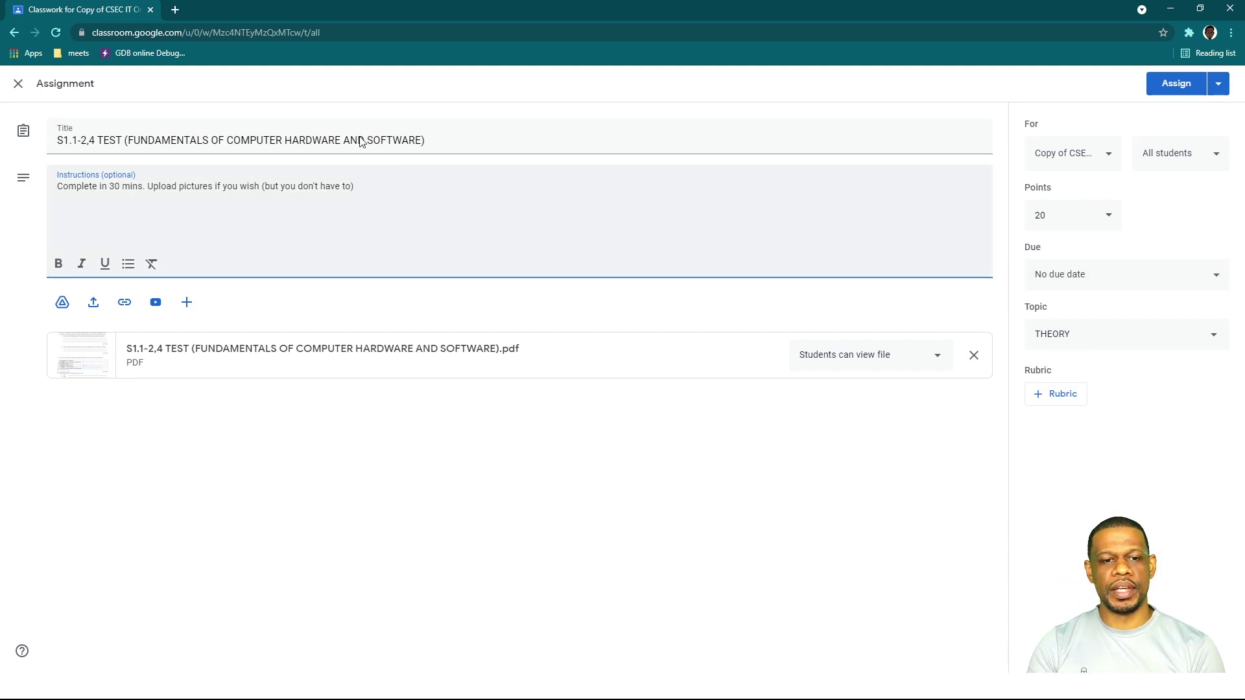
{"action": "left_click", "coordinate": [20, 84]}
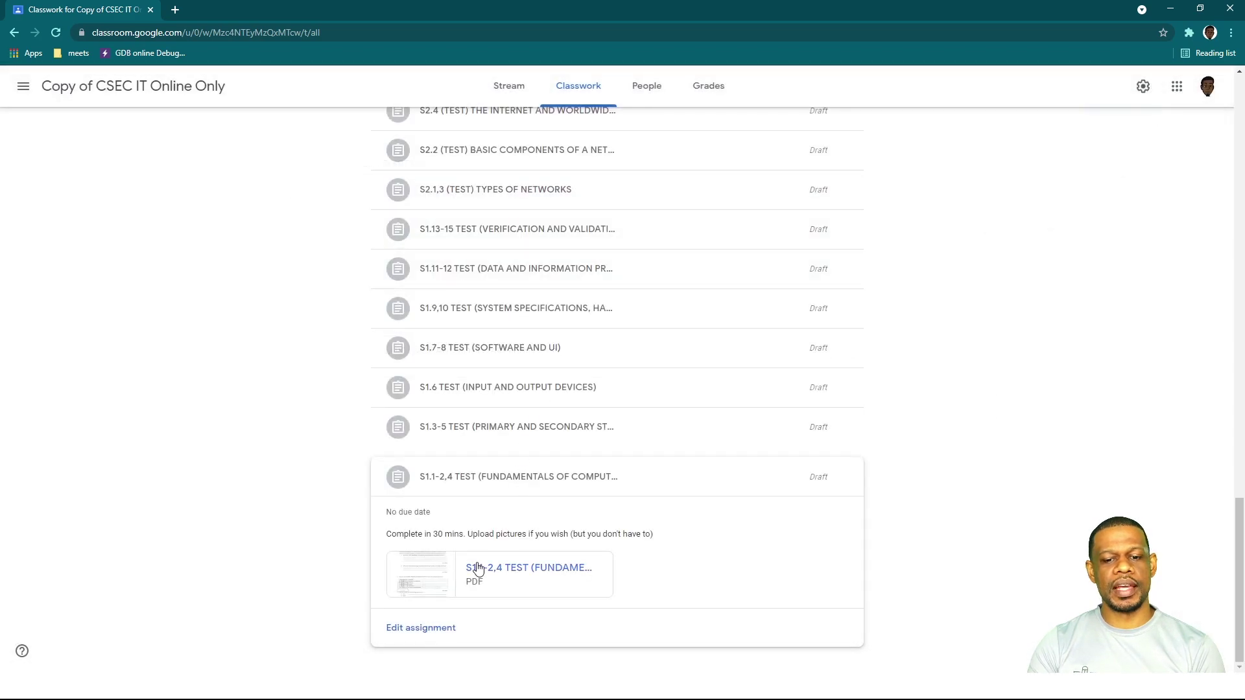
Expand the S1.1-2,4 TEST draft in the Classwork list and open it in the assignment editor.
{"action": "scroll", "coordinate": [477, 568], "scroll_direction": "up", "scroll_amount": 15}
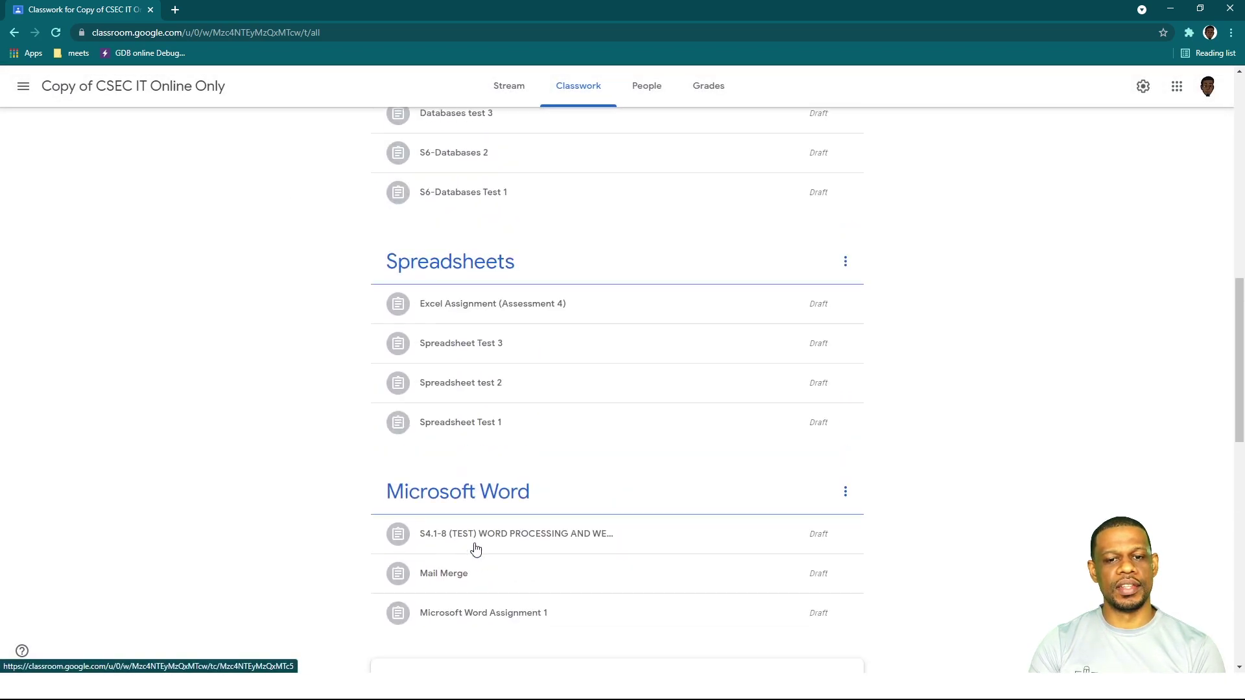
{"action": "scroll", "coordinate": [477, 550], "scroll_direction": "up", "scroll_amount": 5}
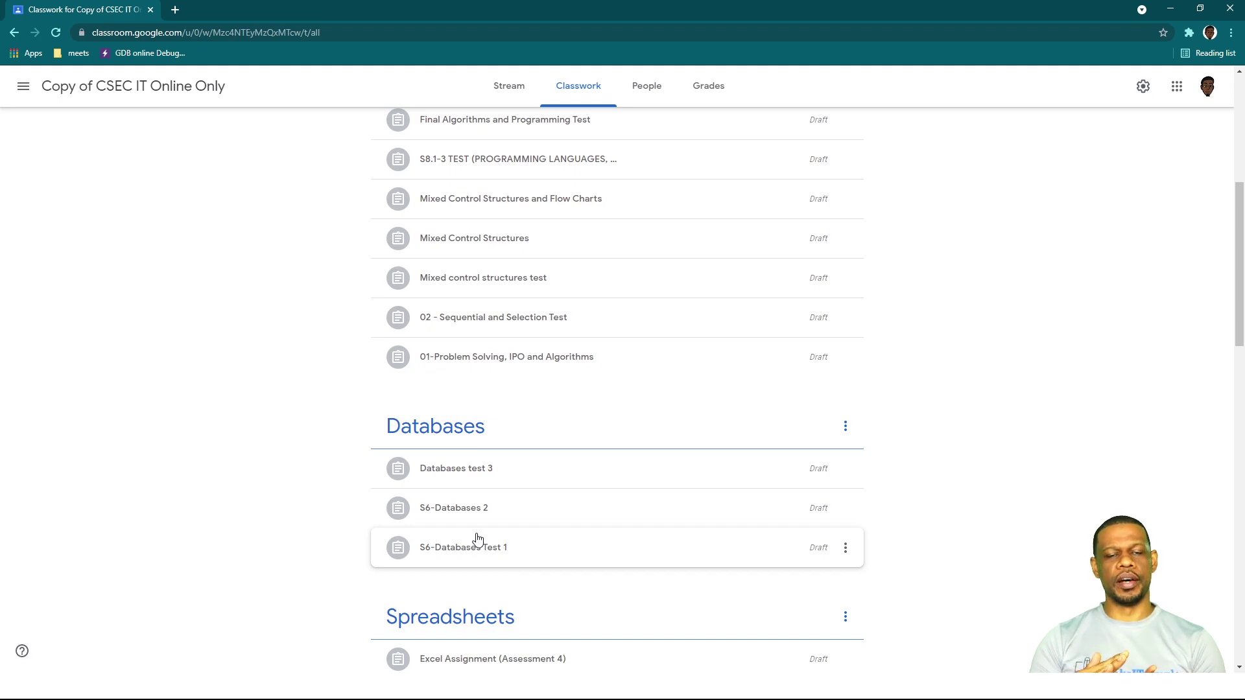
{"action": "scroll", "coordinate": [526, 470], "scroll_direction": "down", "scroll_amount": 5}
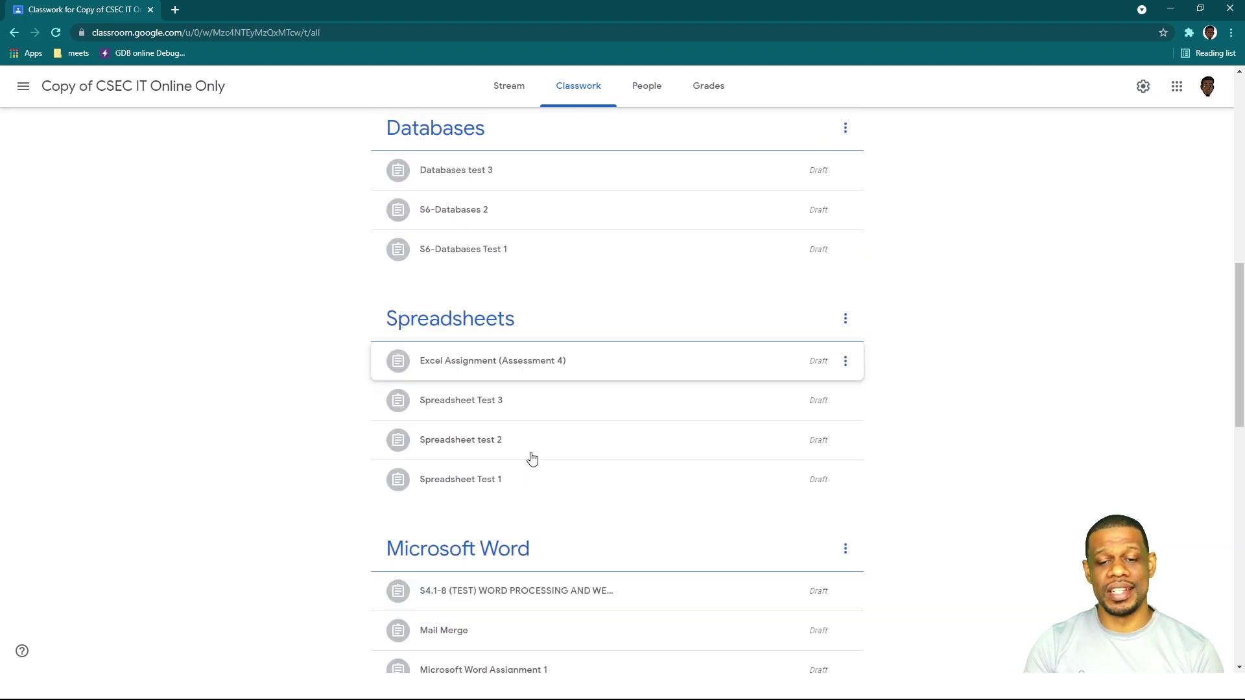
{"action": "scroll", "coordinate": [529, 462], "scroll_direction": "down", "scroll_amount": 13}
{"action": "left_click", "coordinate": [523, 475]}
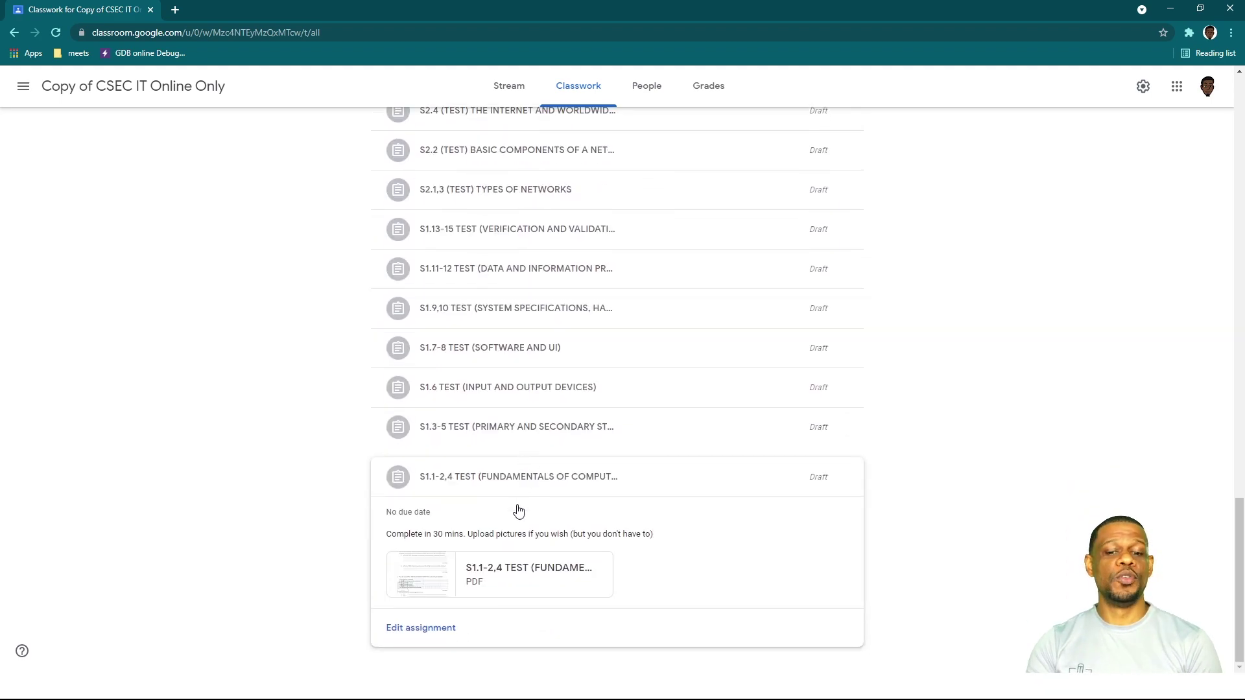
{"action": "left_click", "coordinate": [656, 479]}
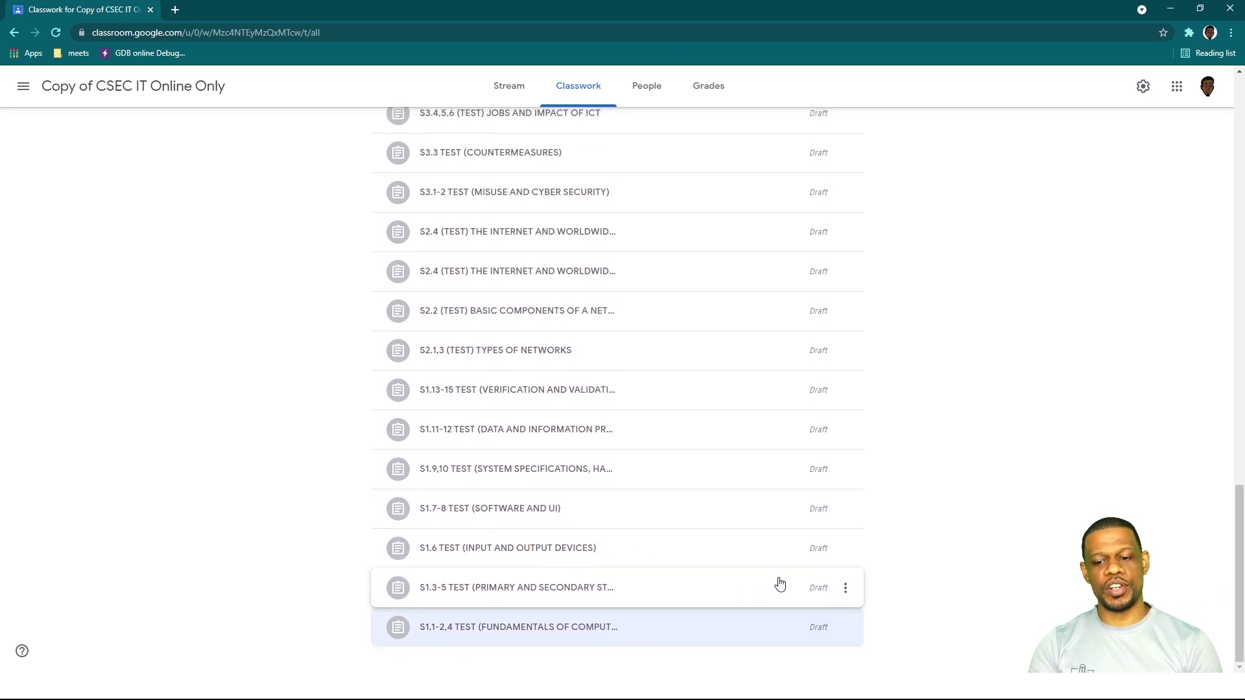
{"action": "left_click", "coordinate": [705, 624]}
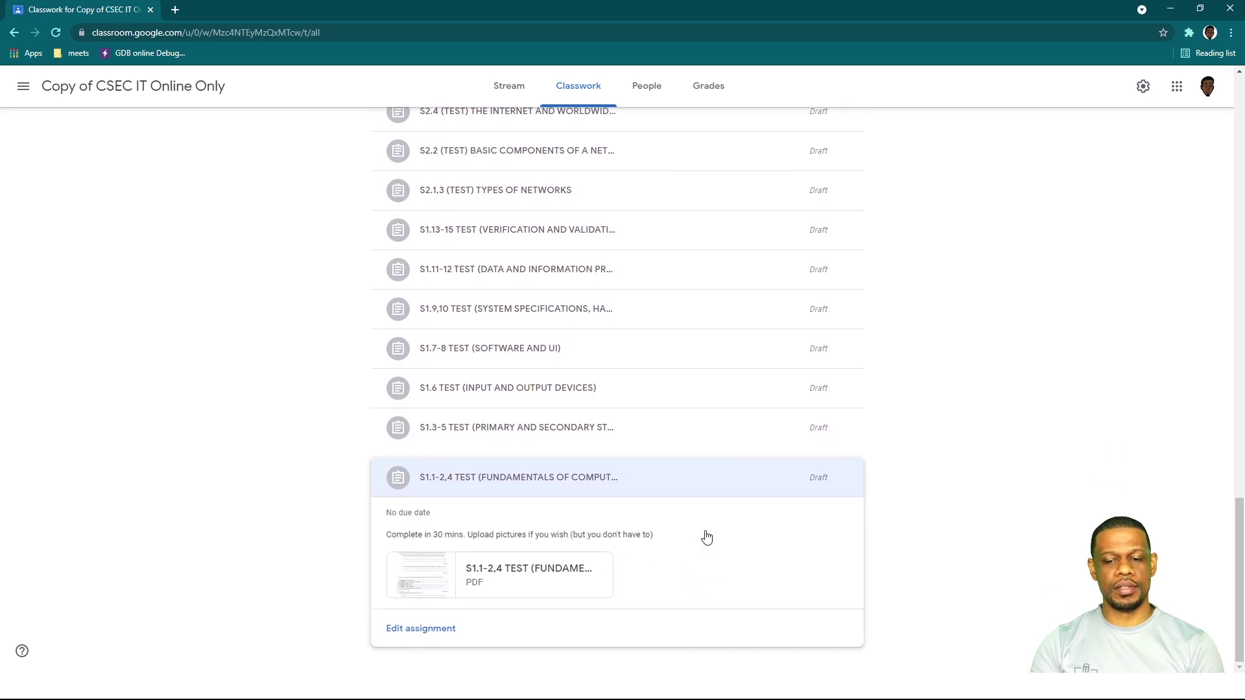
{"action": "left_click", "coordinate": [425, 628]}
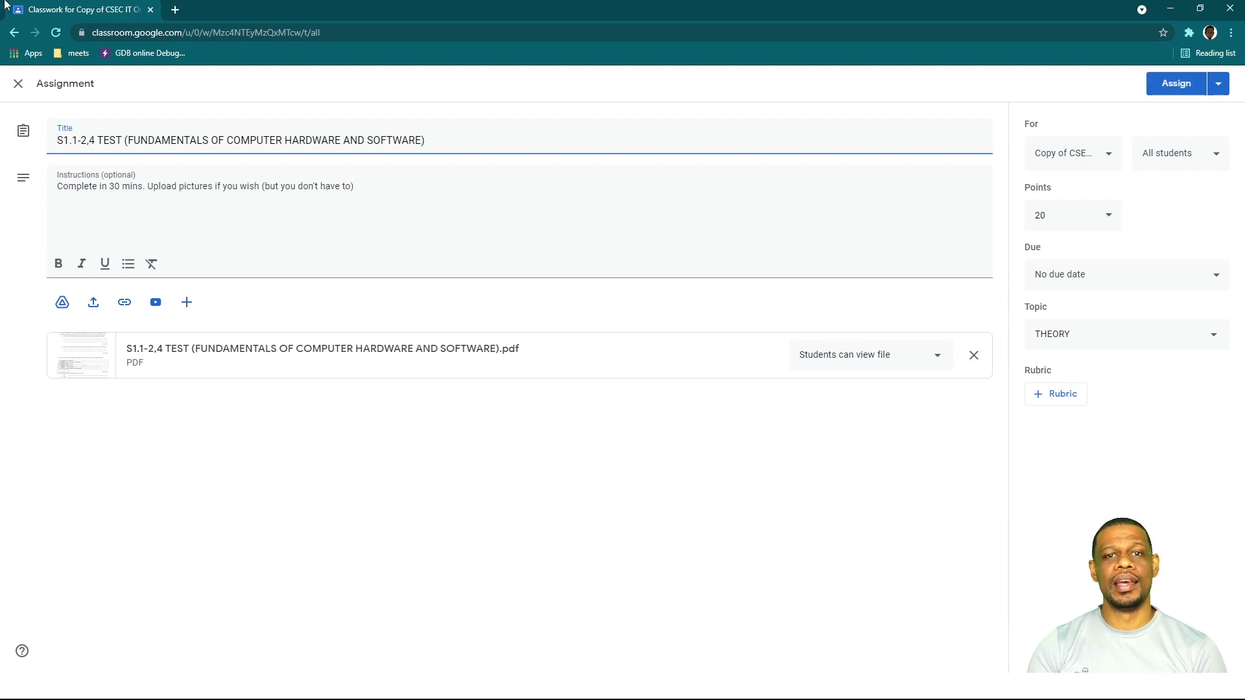
Close the S1.1-2,4 TEST editor unchanged and scroll up to the Databases, Spreadsheets, Microsoft Word drafts.
{"action": "left_click", "coordinate": [15, 91]}
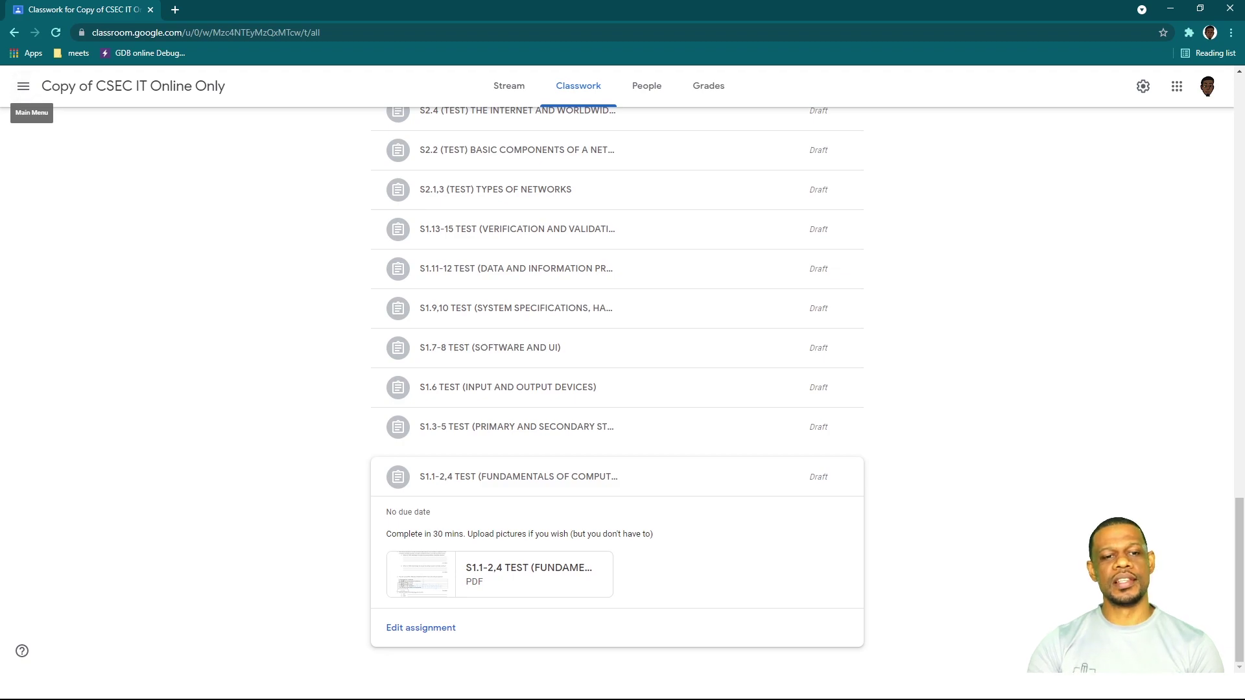
{"action": "scroll", "coordinate": [253, 269], "scroll_direction": "up", "scroll_amount": 7}
{"action": "scroll", "coordinate": [246, 253], "scroll_direction": "up", "scroll_amount": 7}
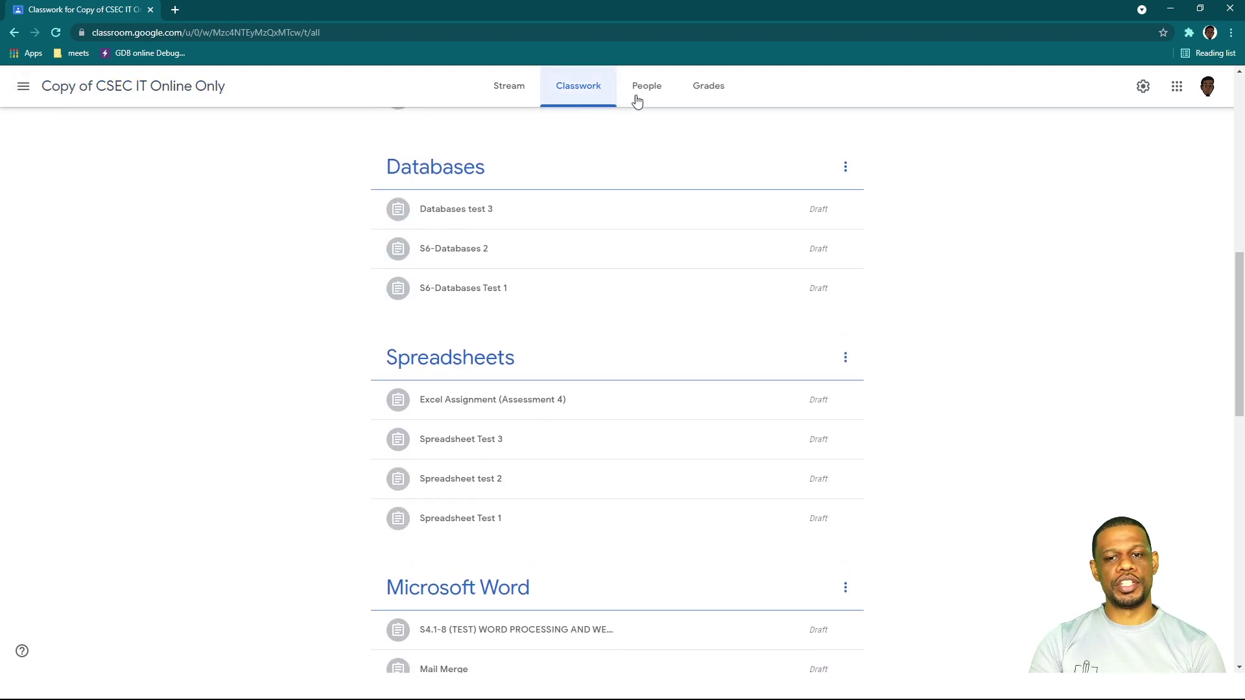
{"action": "left_click", "coordinate": [1143, 86]}
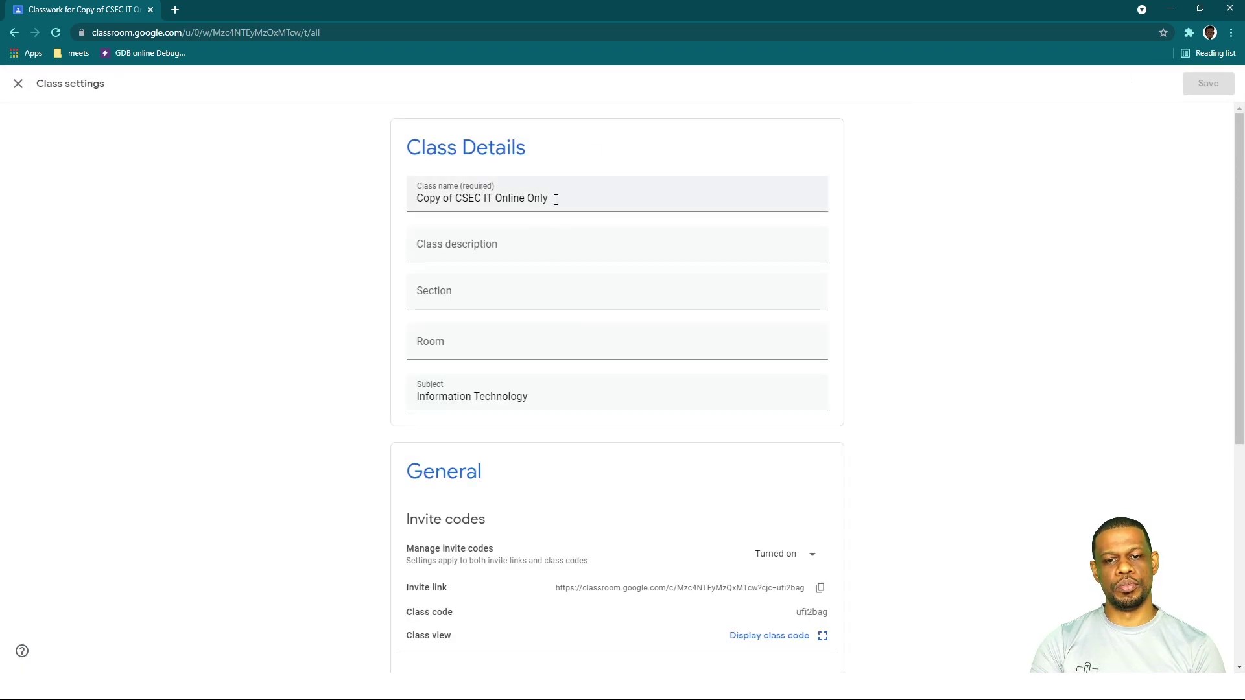
{"action": "left_click_drag", "start_coordinate": [555, 200], "coordinate": [398, 200]}
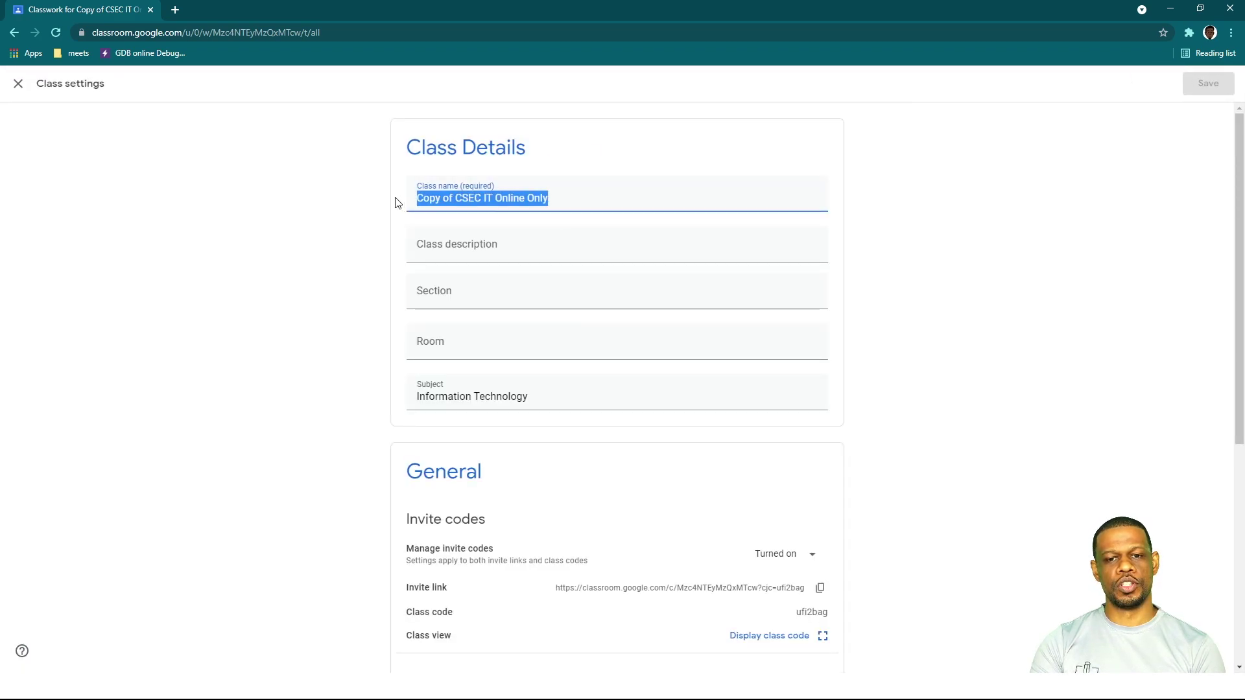
{"action": "left_click", "coordinate": [631, 203]}
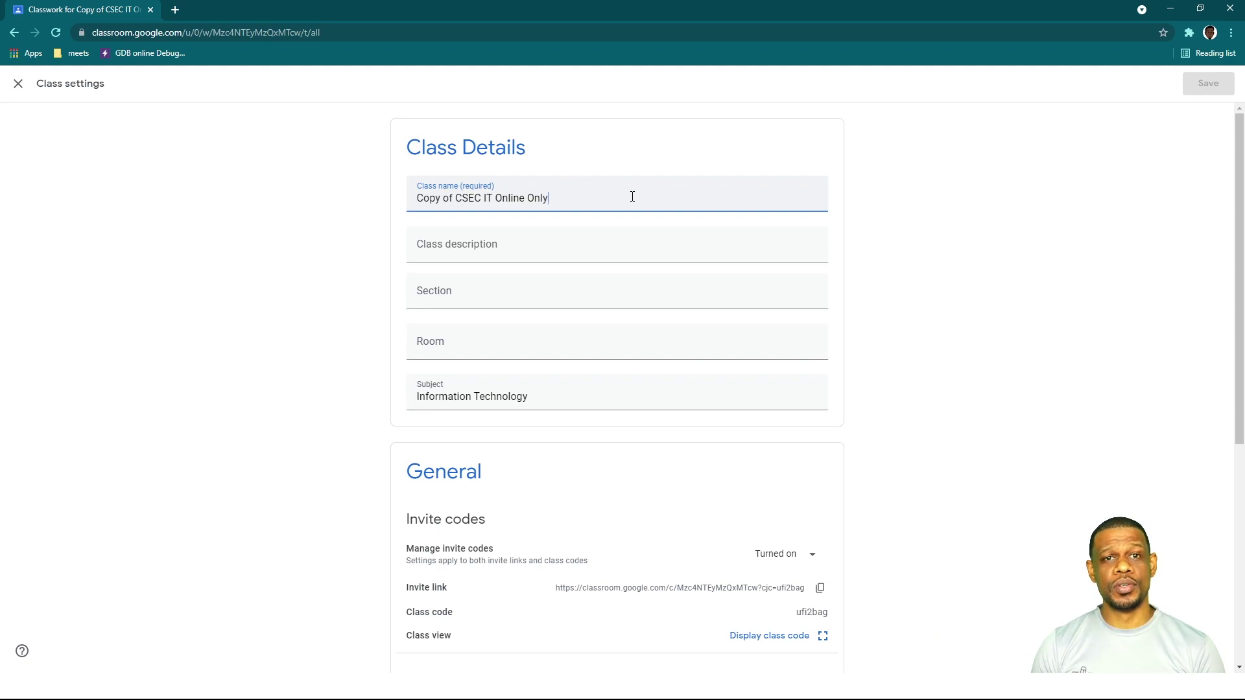
{"action": "left_click", "coordinate": [18, 84]}
View the People tab showing one teacher and no enrolled students.
{"action": "left_click", "coordinate": [646, 86]}
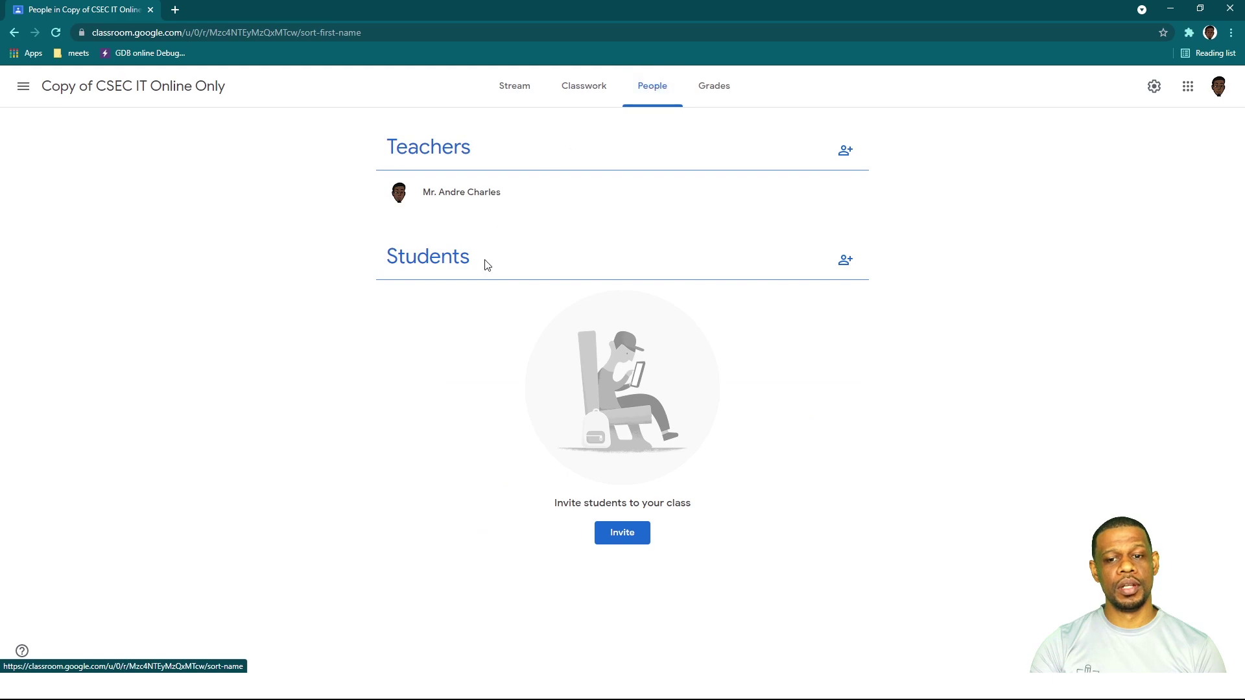